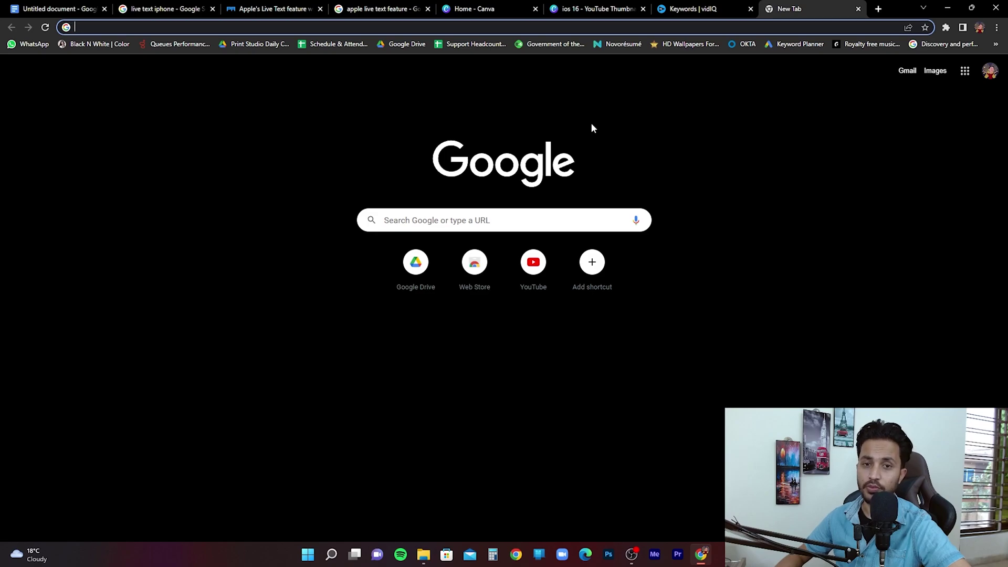
Step: Open the capcut.com website
type("c")
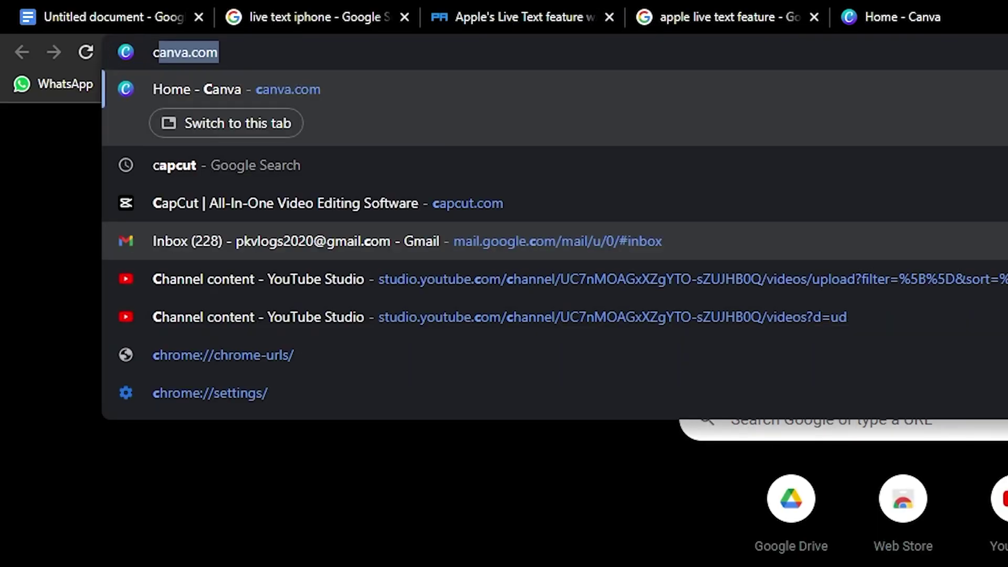
type("apcut.c")
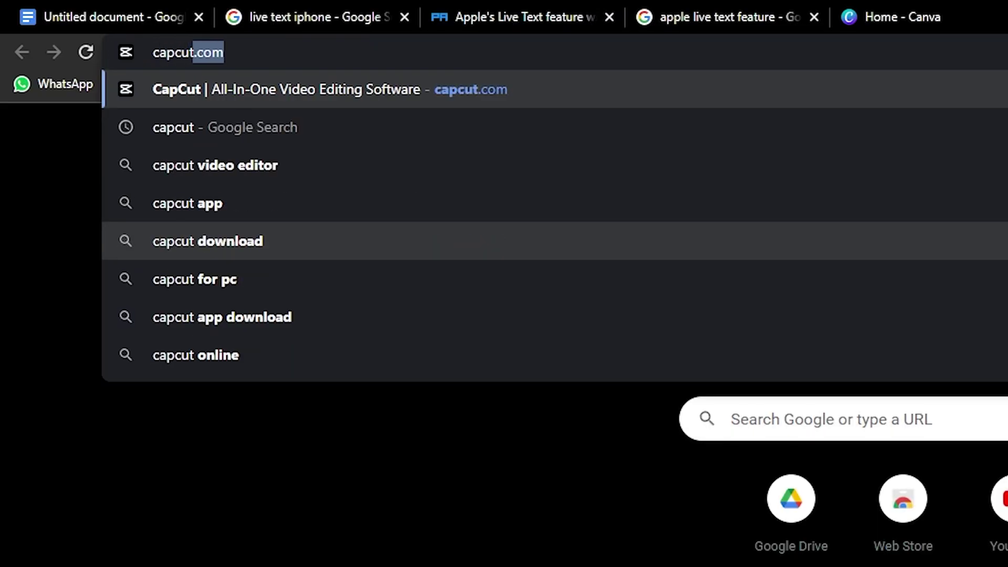
type("om")
key("Return")
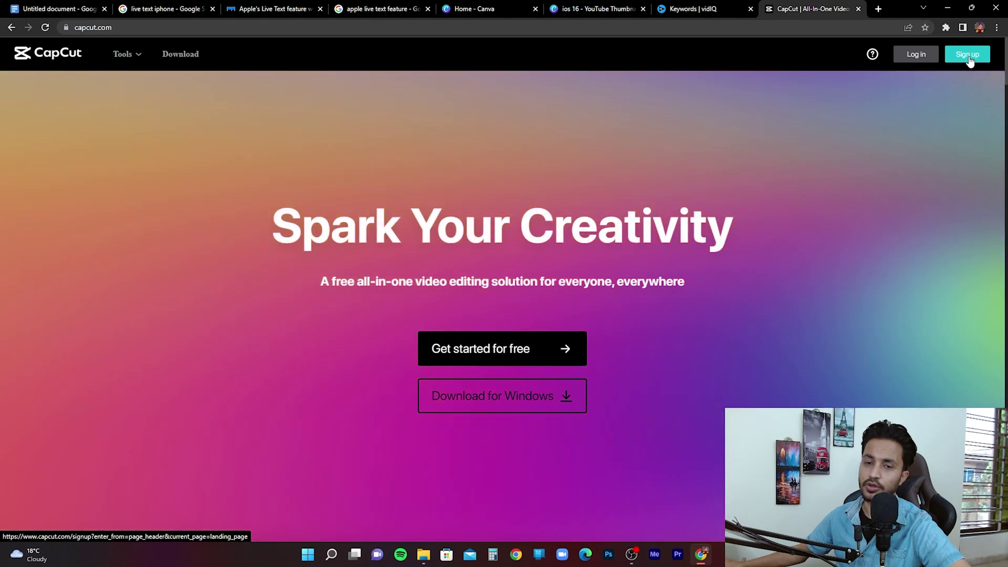
Step: Log in to CapCut with the first listed Google account
left_click(911, 55)
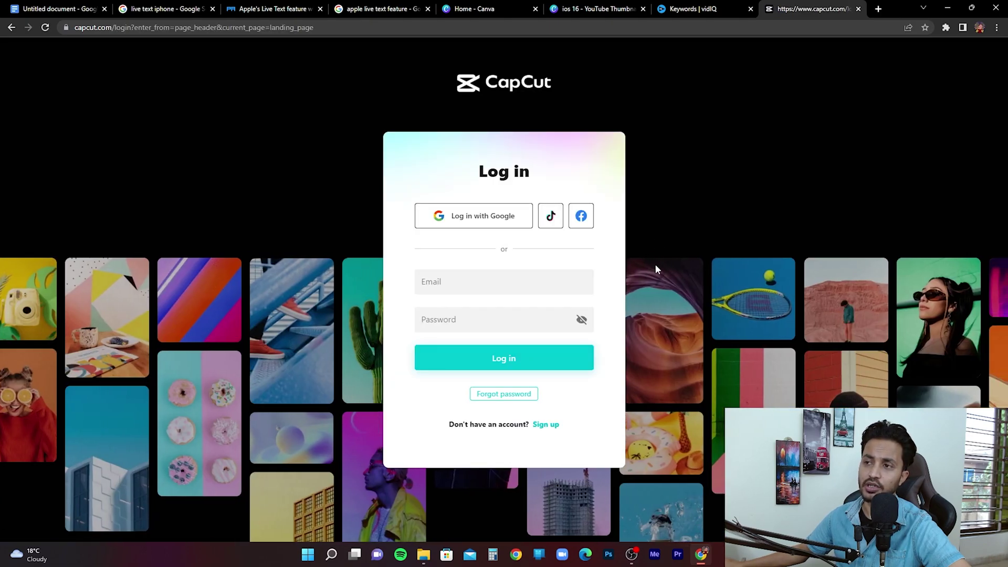
left_click(486, 217)
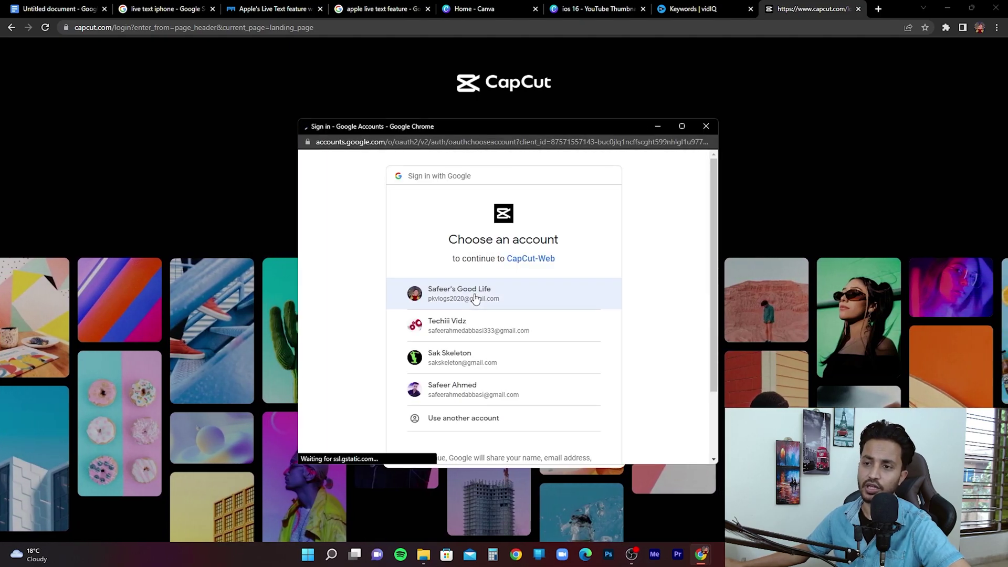
left_click(475, 293)
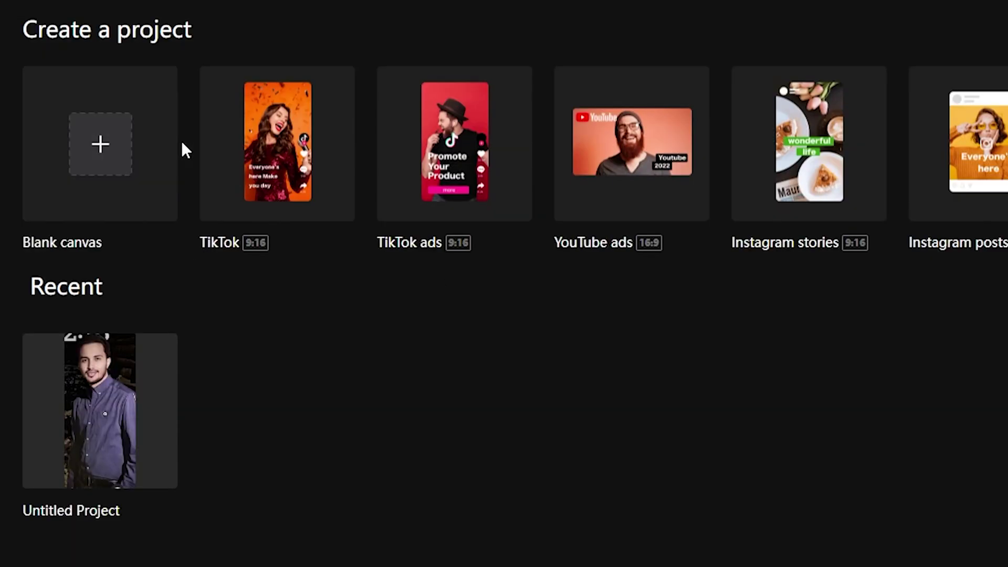
Step: Create a new project from the YouTube ads 16:9 preset and skip the introductory tour
mouse_move(311, 161)
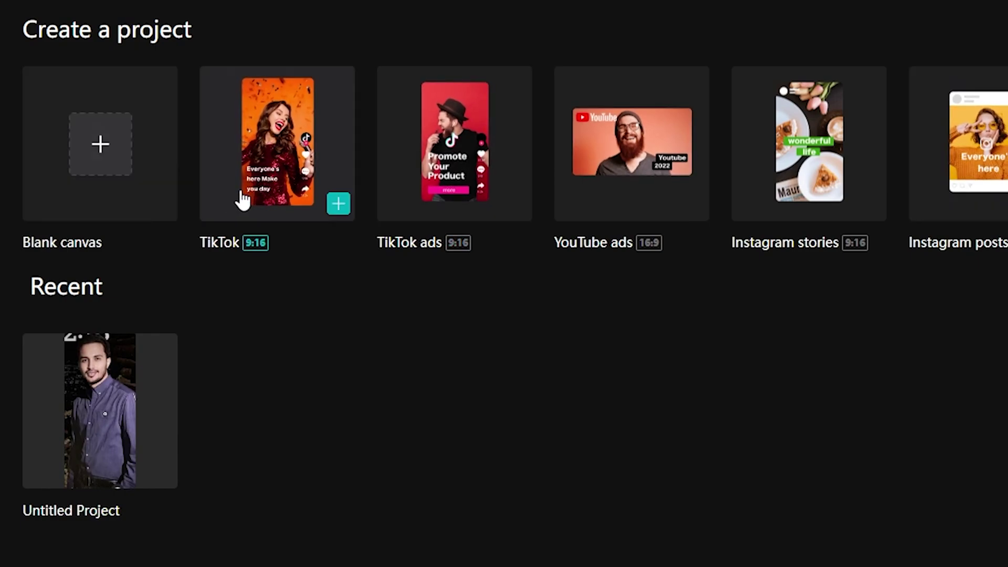
mouse_move(440, 202)
mouse_move(612, 203)
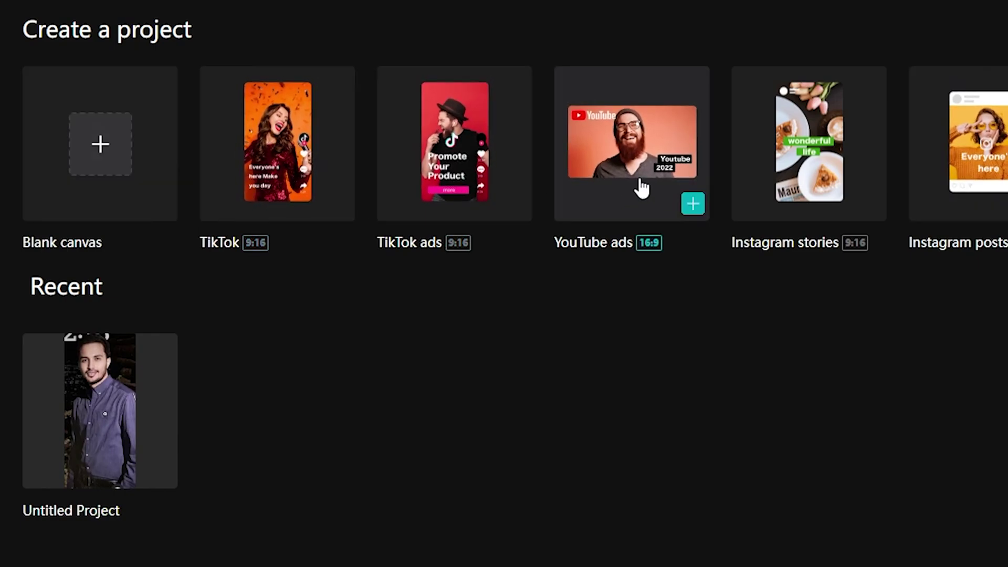
mouse_move(835, 201)
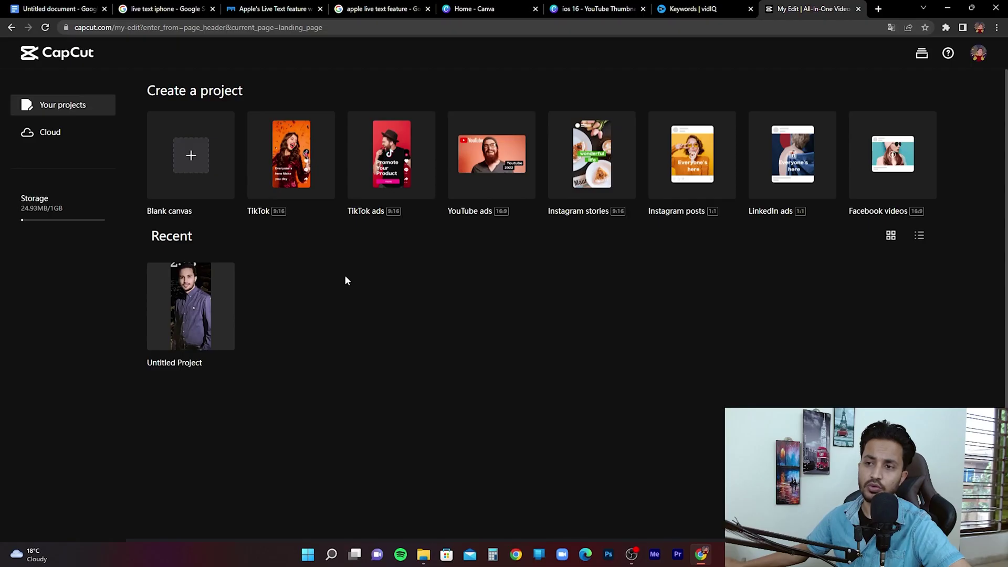
mouse_move(497, 179)
left_click(526, 191)
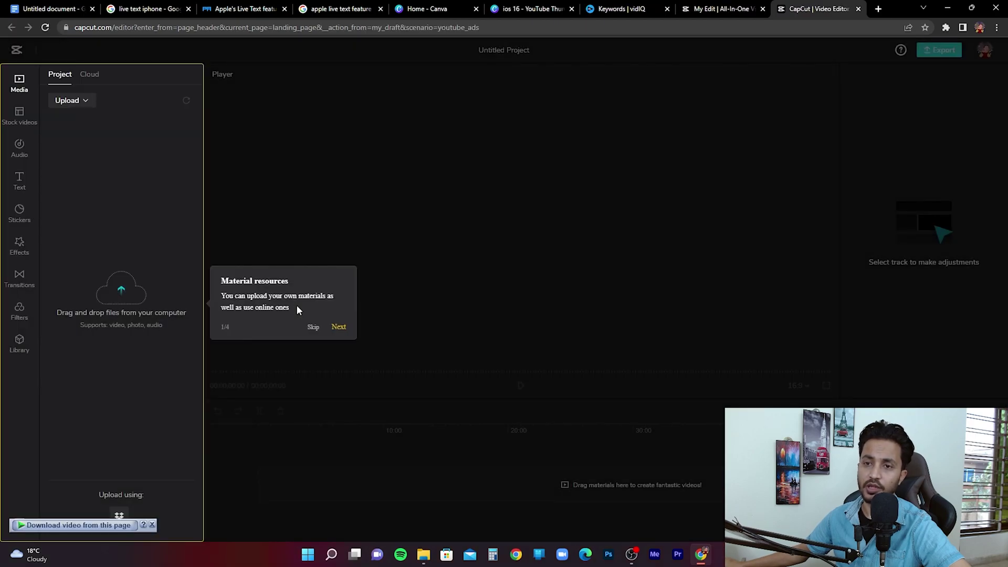
left_click(313, 327)
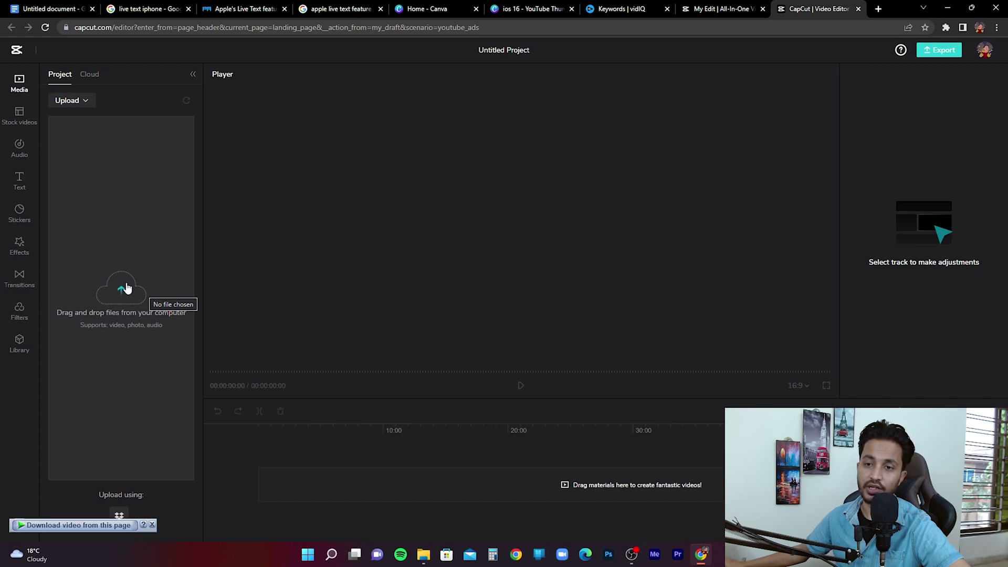
Step: Upload the video IMG_5520.MP4 from drive E: to the project media and add it to the timeline
left_click(130, 256)
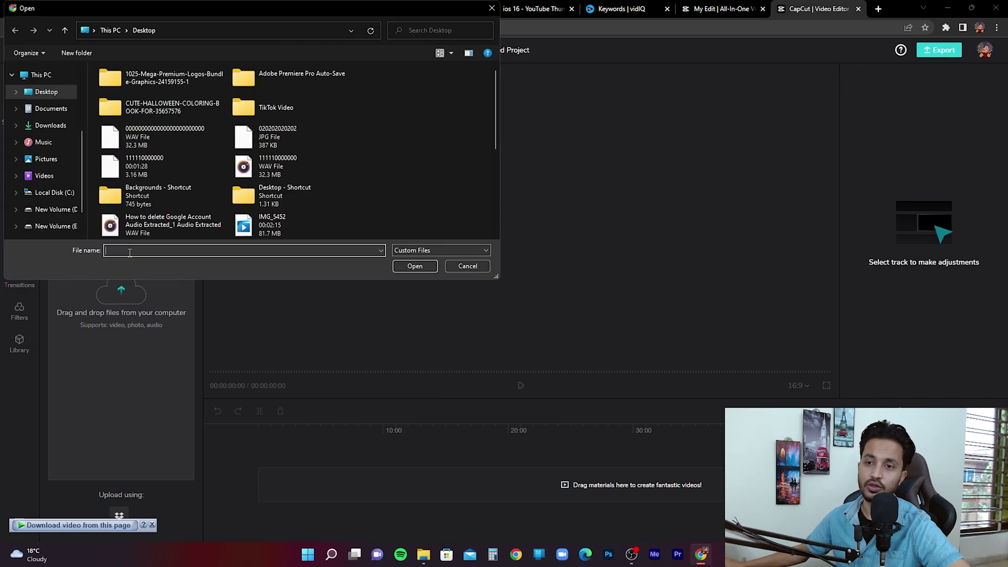
scroll(50, 157, "down", 2)
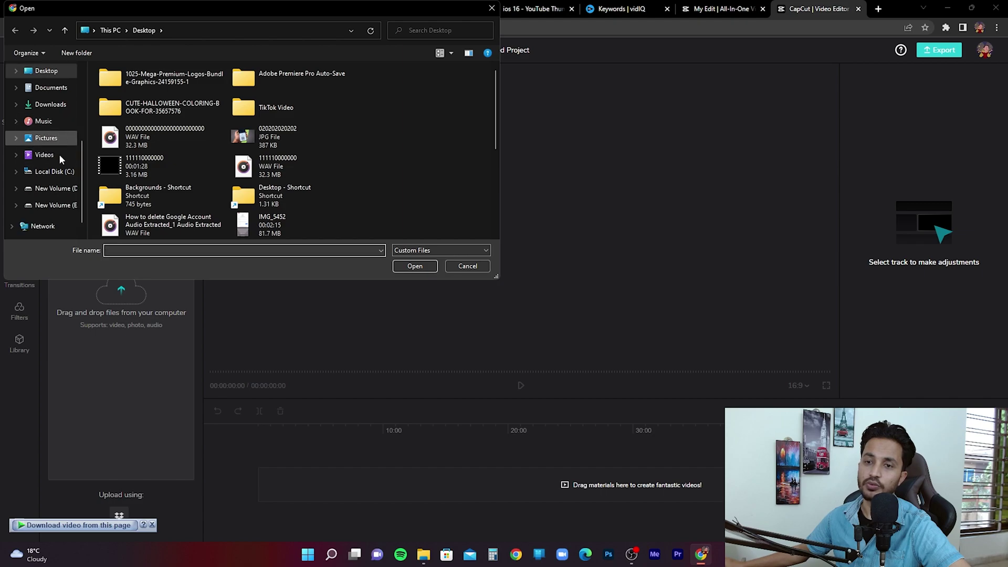
left_click(51, 189)
scroll(174, 126, "down", 5)
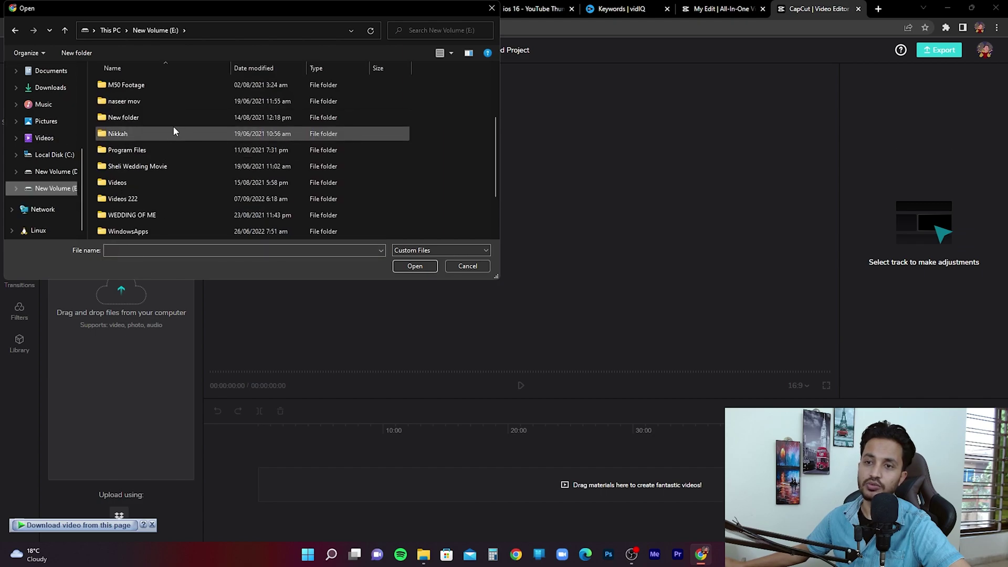
double_click(126, 215)
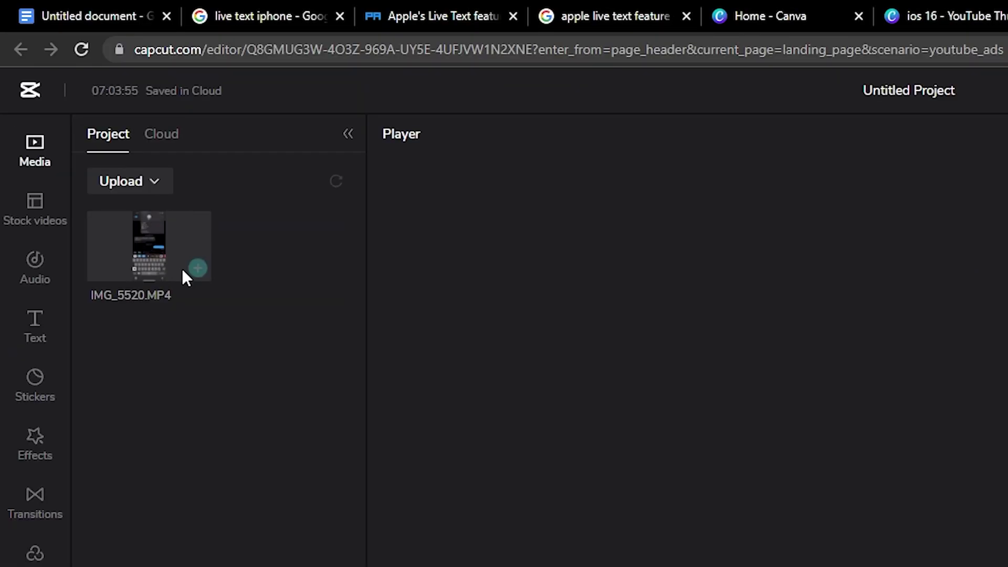
left_click(198, 268)
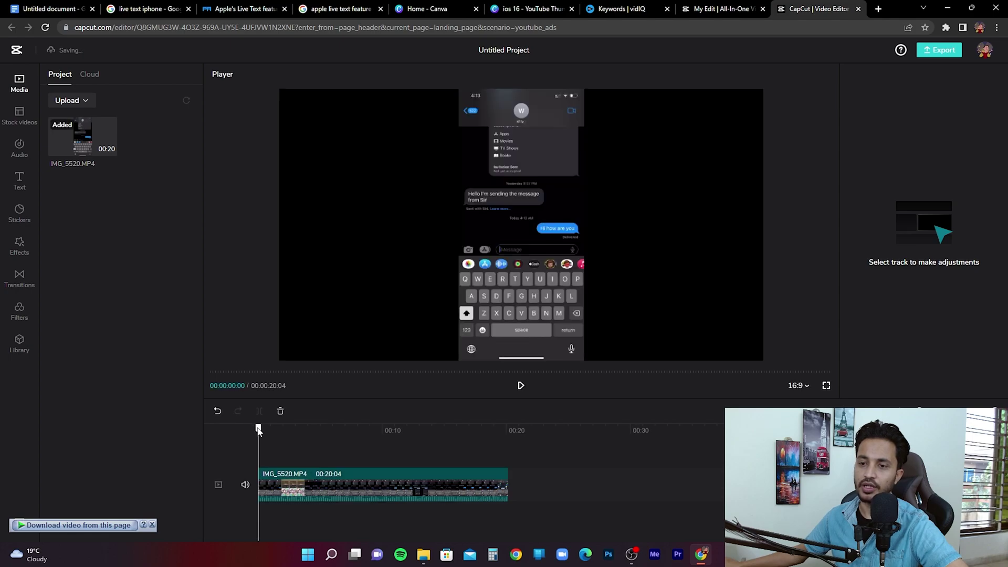
Step: Play the clip from about 00:00:01:11 and split it at 00:00:03:20
left_click_drag(292, 430, 315, 428)
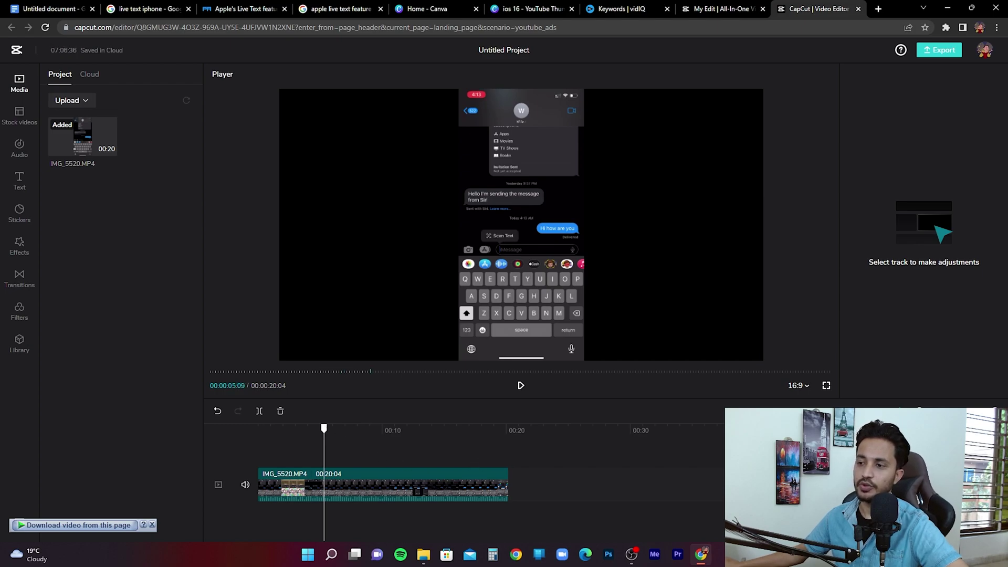
scroll(462, 483, "up", 4)
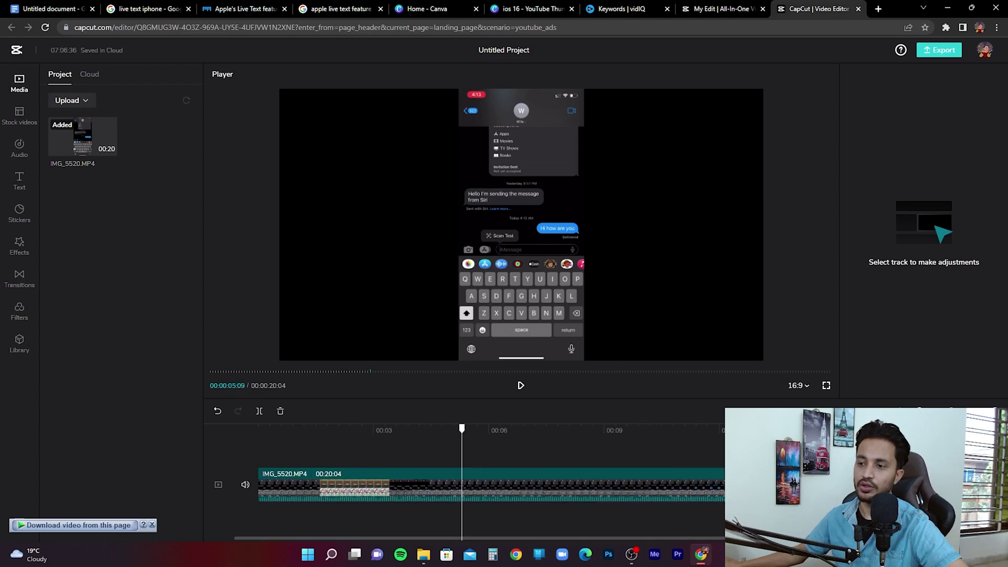
scroll(392, 434, "up", 3)
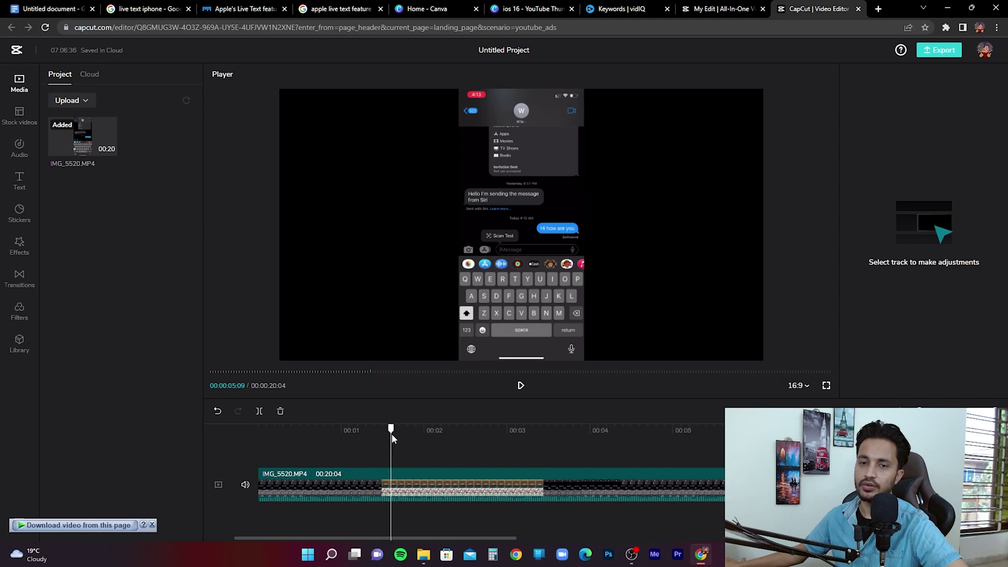
left_click_drag(391, 434, 370, 432)
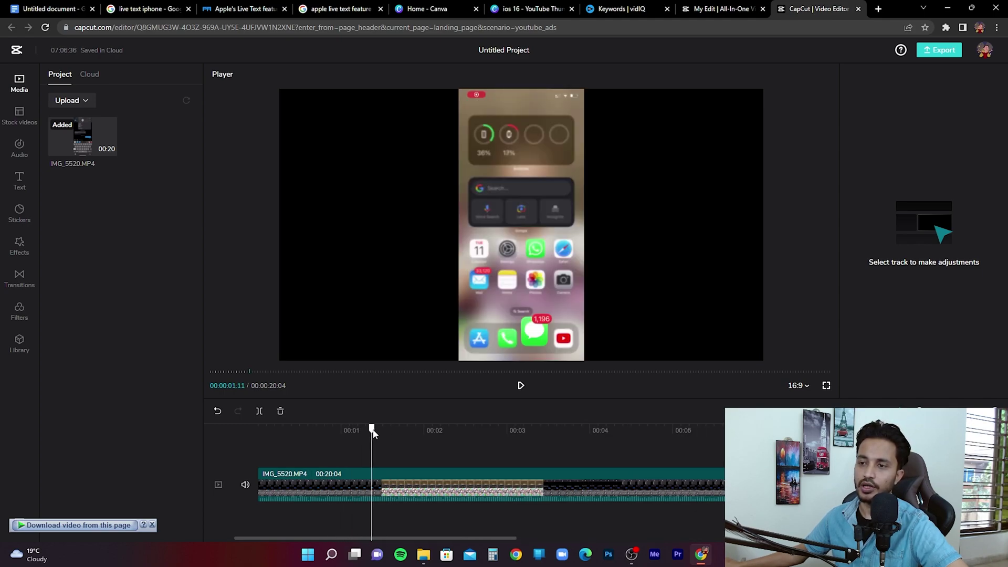
key("space")
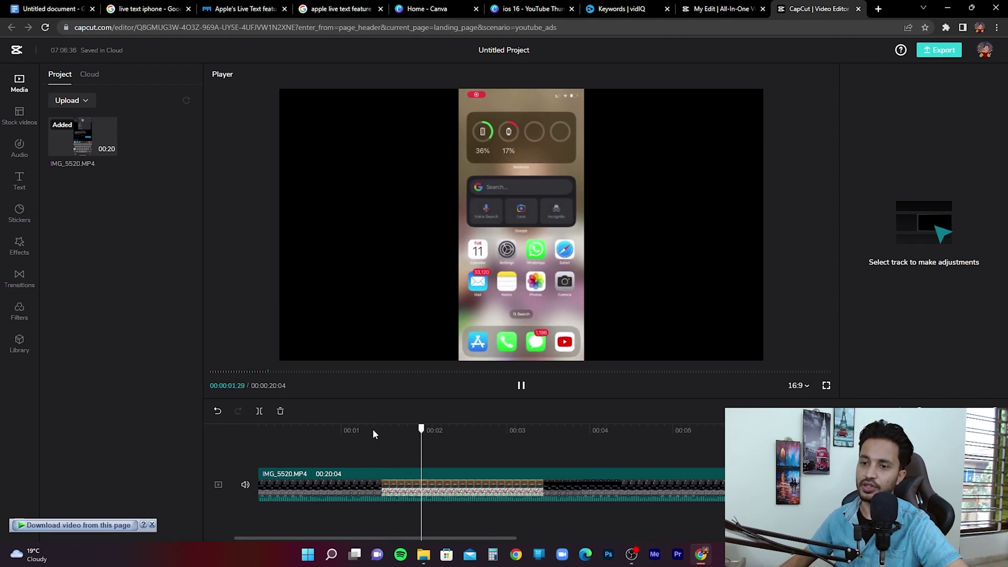
key("space")
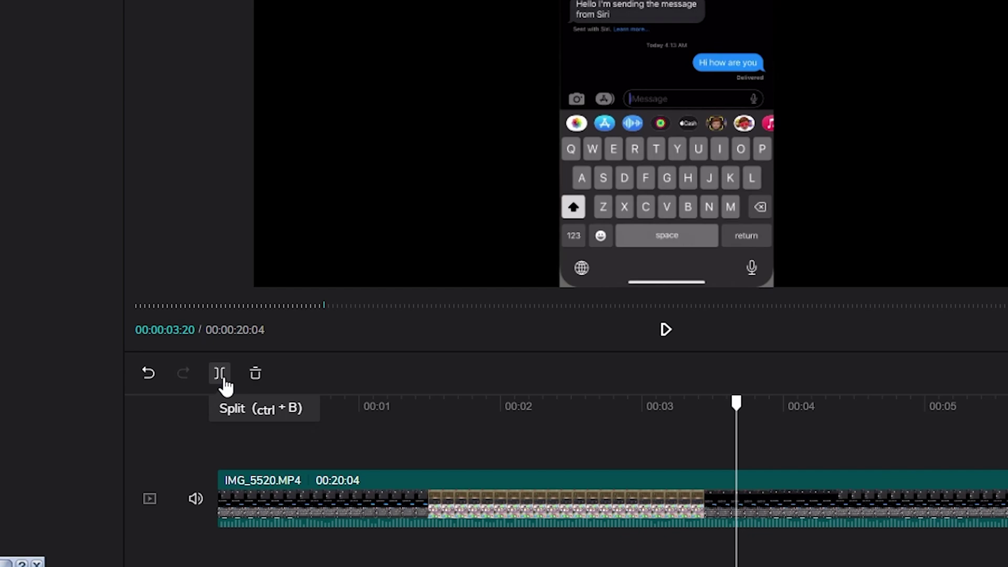
left_click(220, 373)
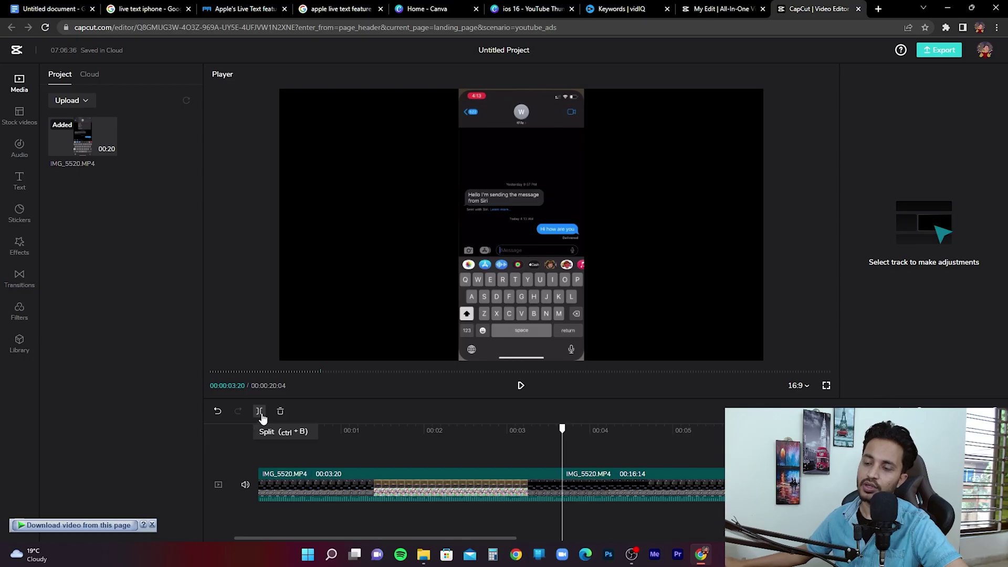
Step: Add the basic transition Infinite 1 at the cut between the two IMG_5520.MP4 segments
left_click(702, 498)
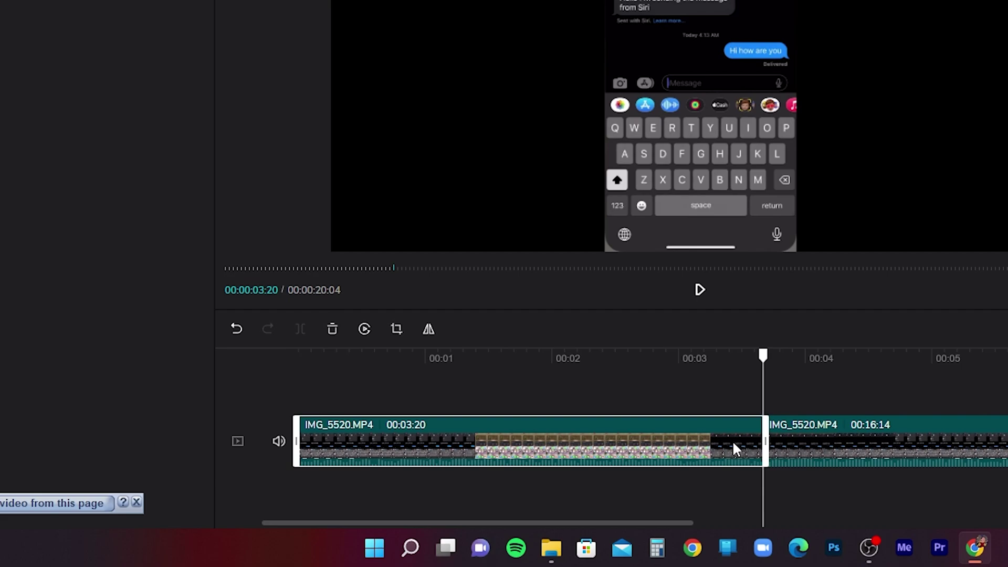
left_click(845, 436)
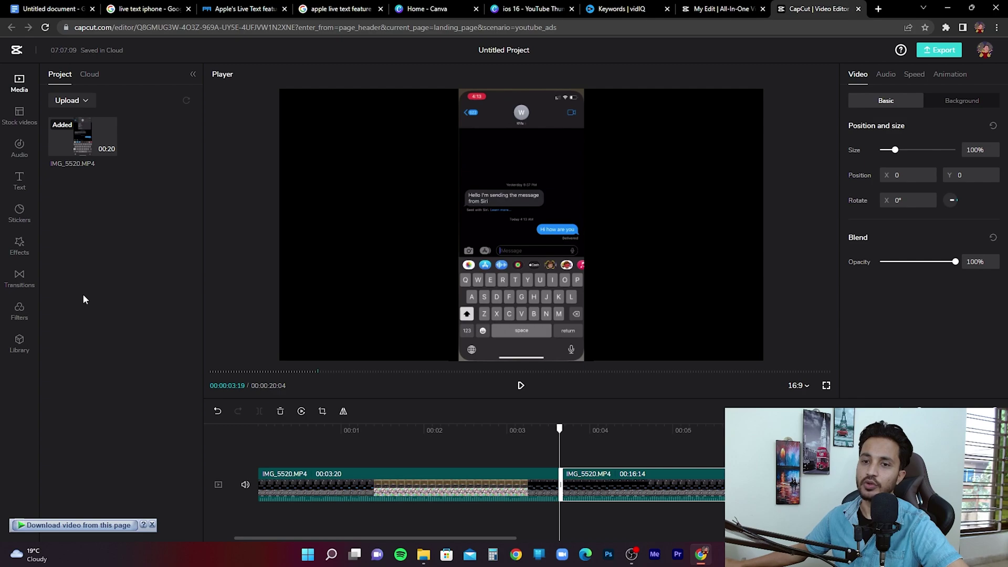
left_click(20, 278)
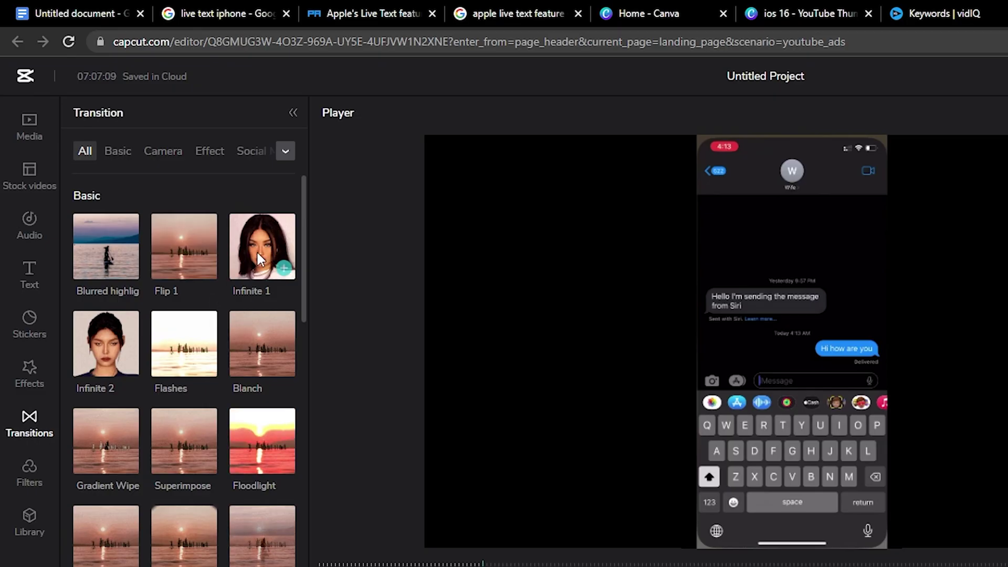
mouse_move(170, 165)
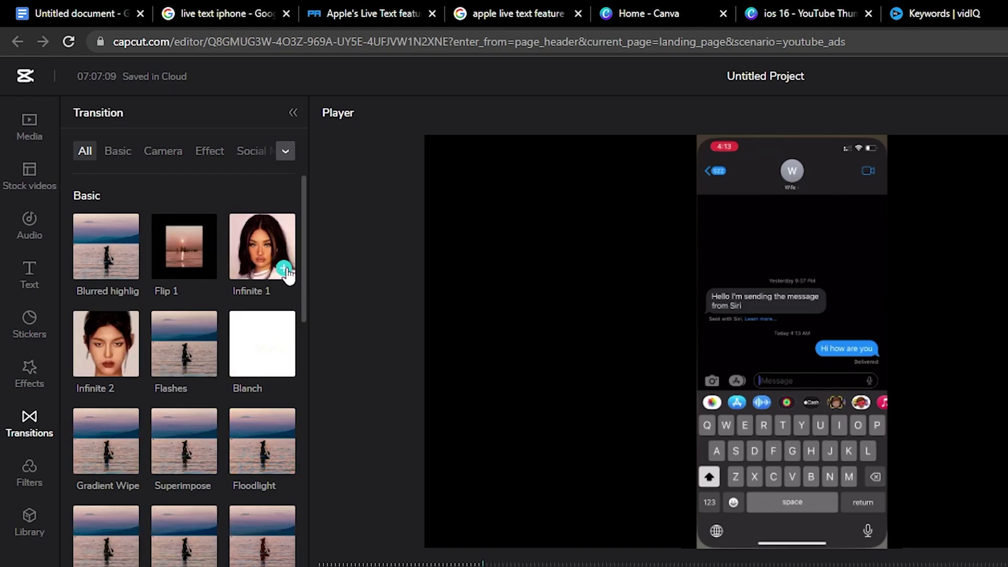
left_click(284, 270)
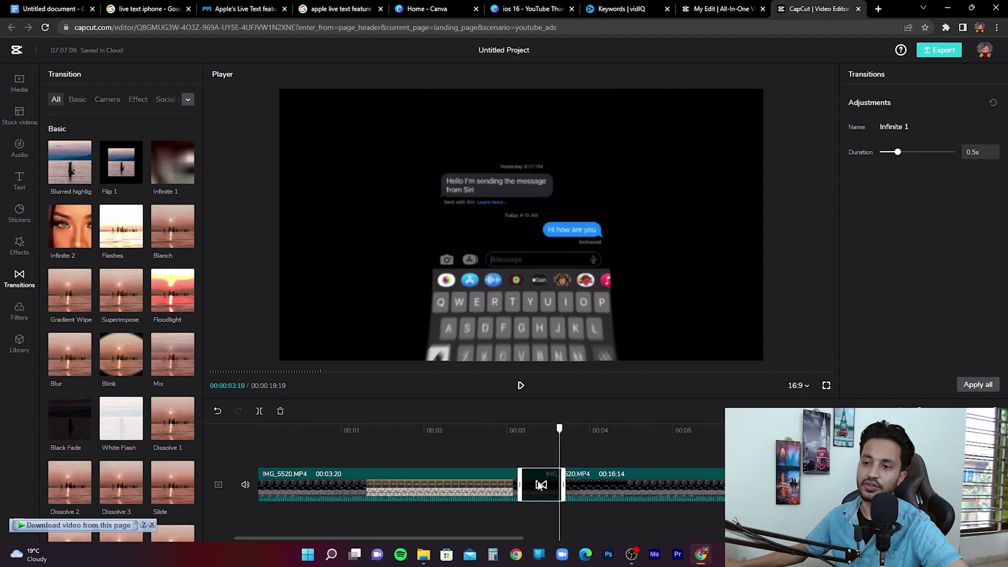
Step: Shorten the Infinite 1 transition to 0.2 s and play back the cut
left_click_drag(564, 480, 552, 482)
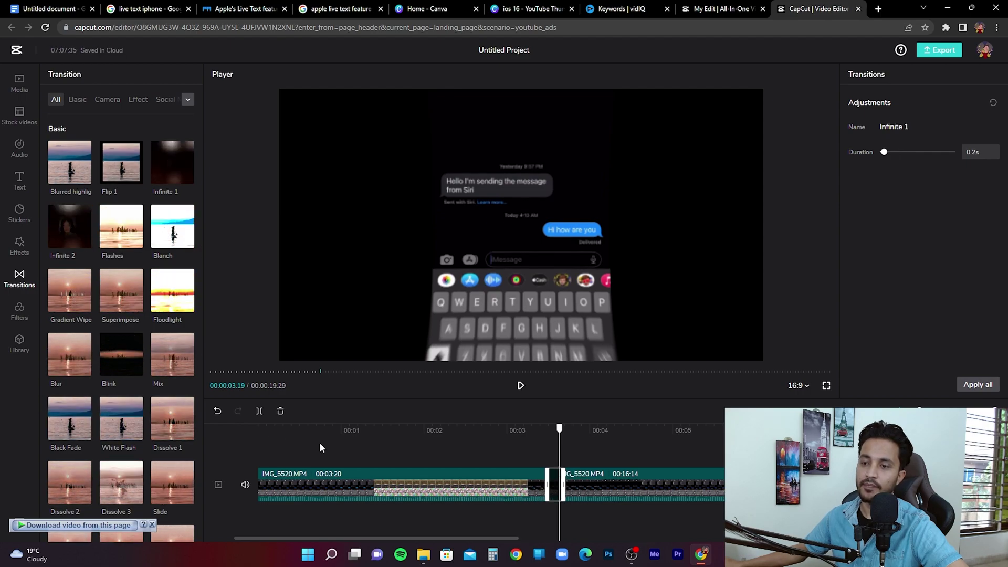
left_click(525, 431)
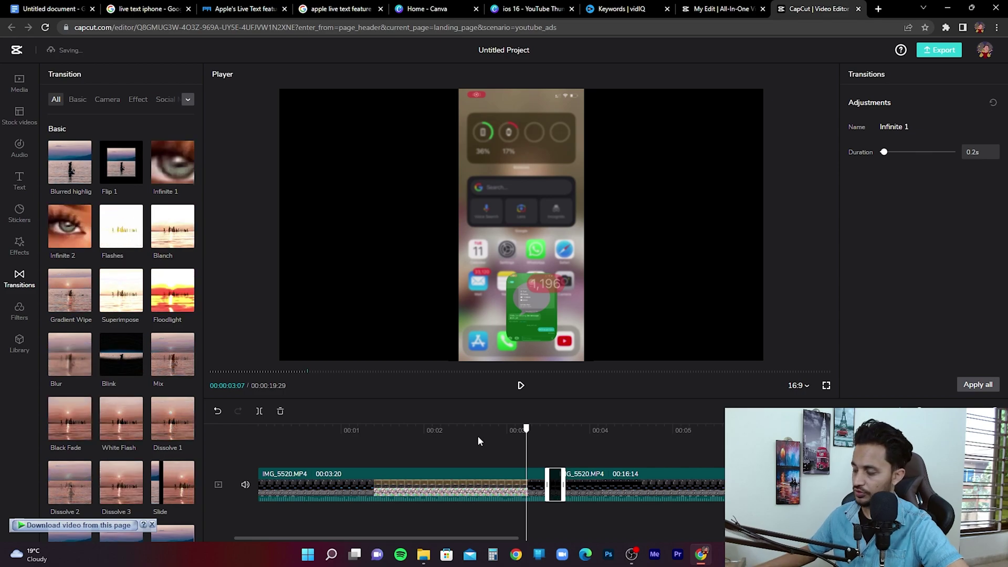
key("space")
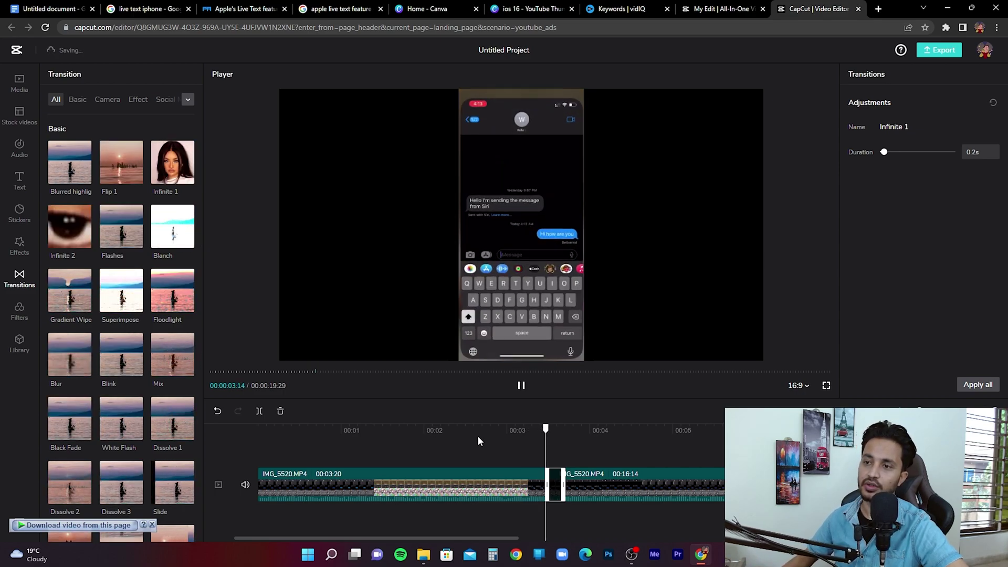
key("space")
Step: Lengthen the Infinite 1 transition slightly on the timeline, preview the cut, and return the playhead to 00:00:01:10
left_click(555, 482)
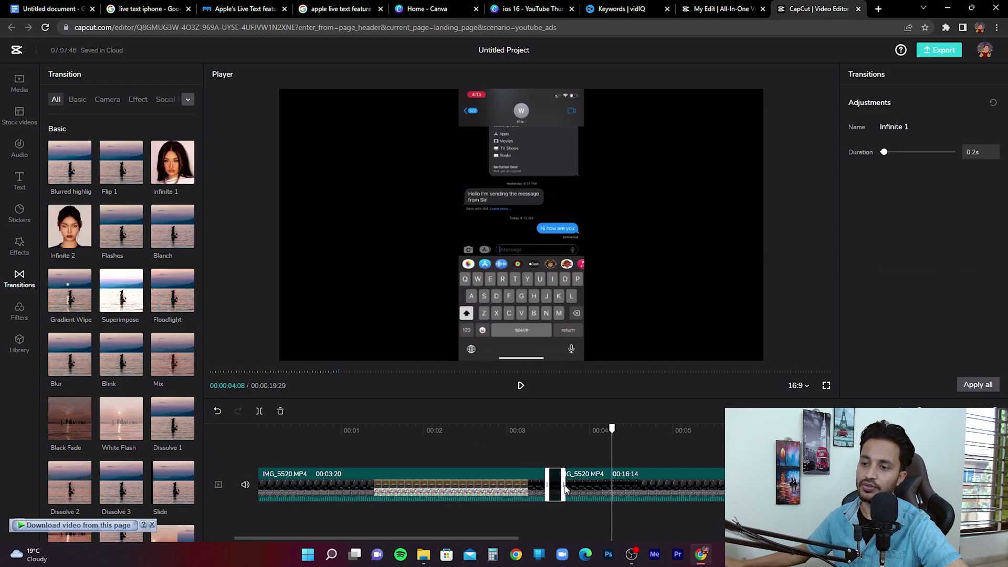
left_click(483, 463)
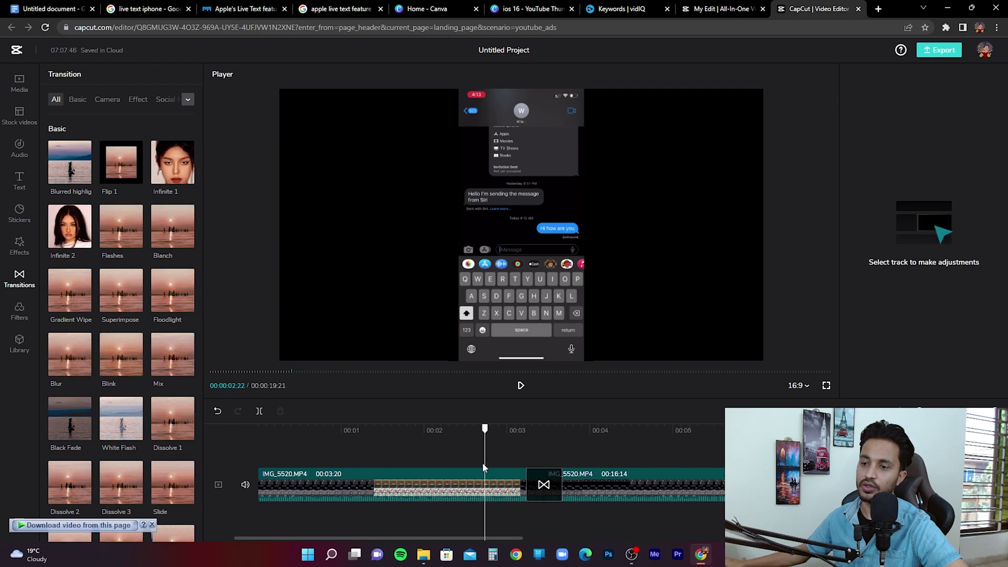
key("space")
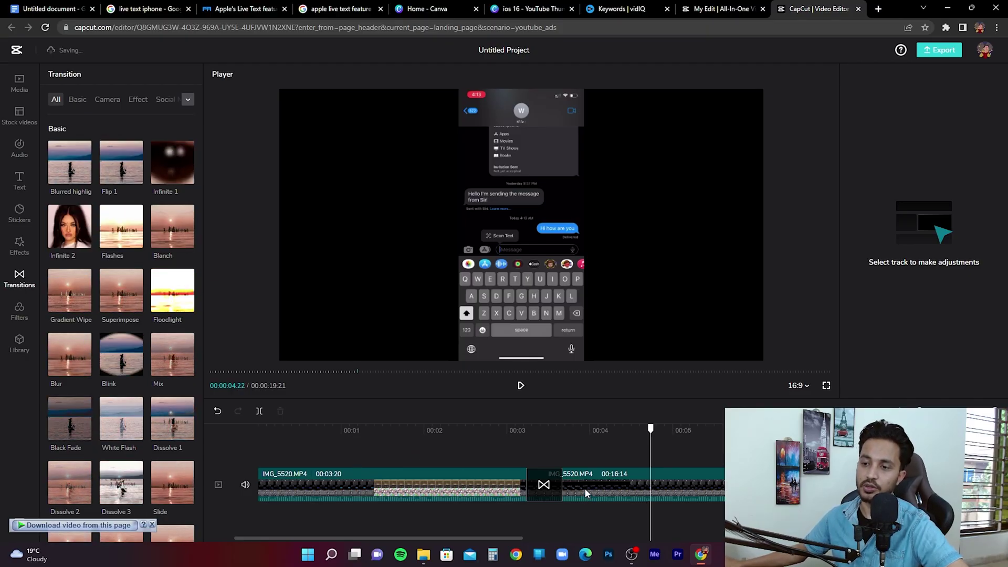
left_click(370, 449)
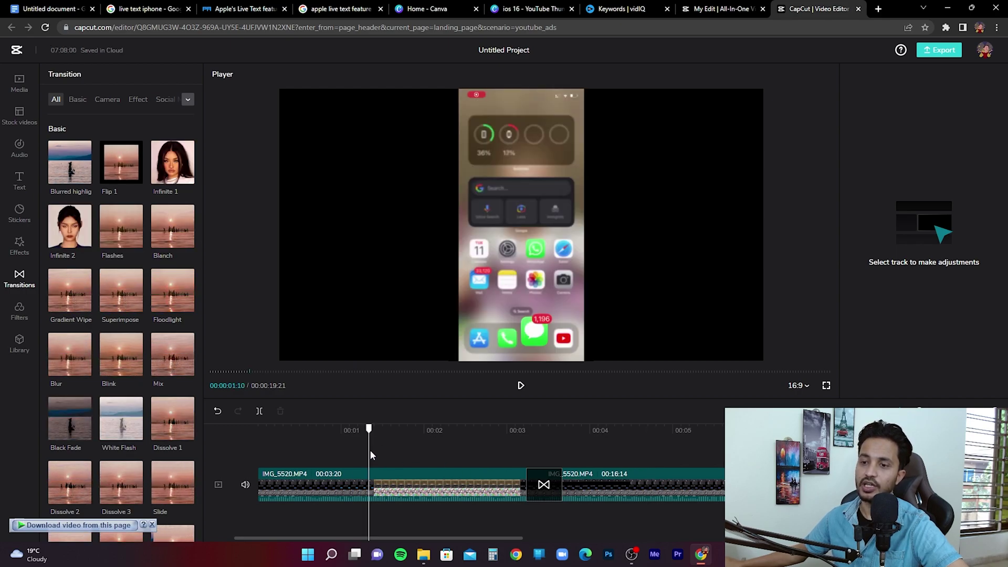
Step: Insert the horizontal colour-bars stock video from the Animation category at the start of the timeline and preview it briefly
left_click(19, 113)
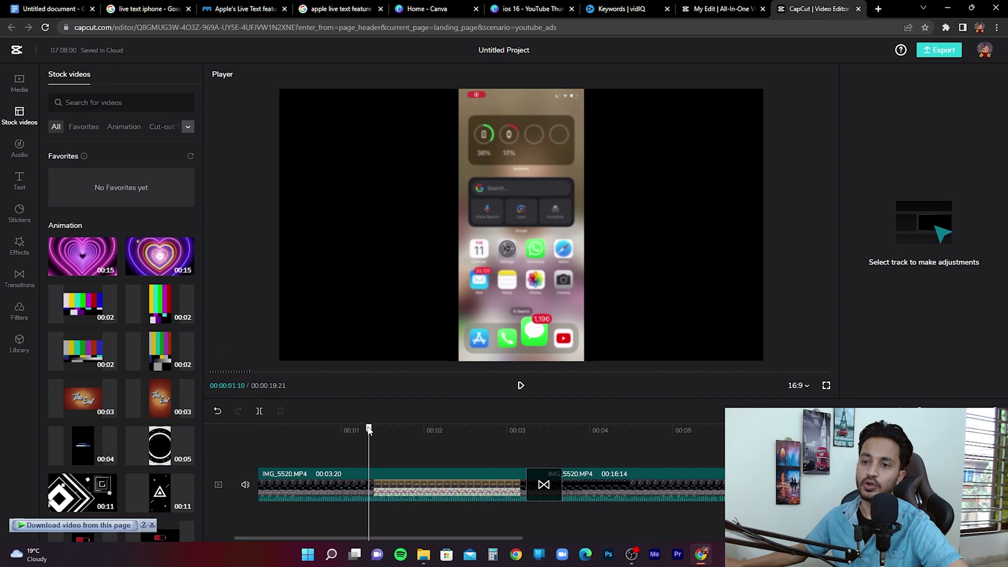
left_click_drag(369, 430, 194, 417)
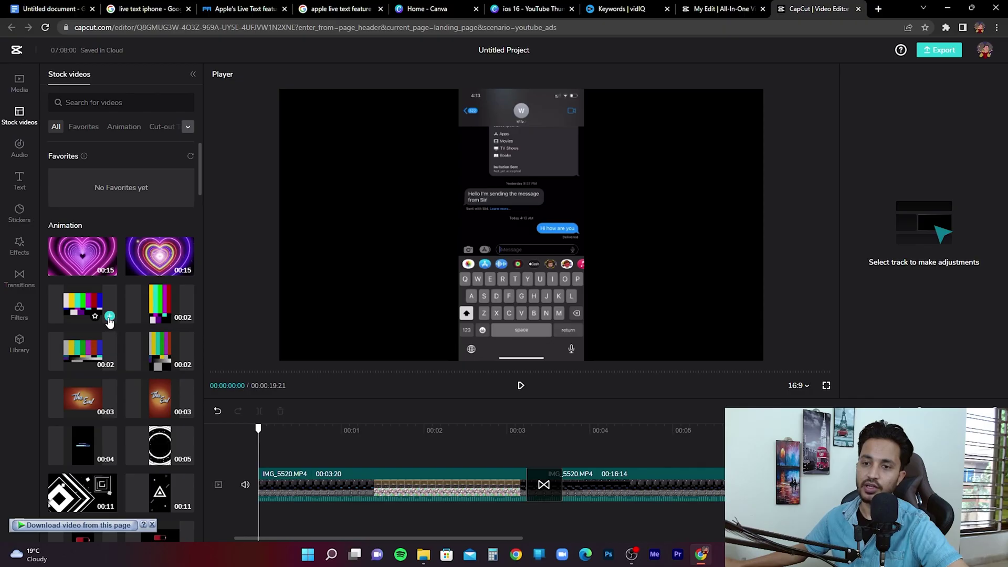
left_click(110, 316)
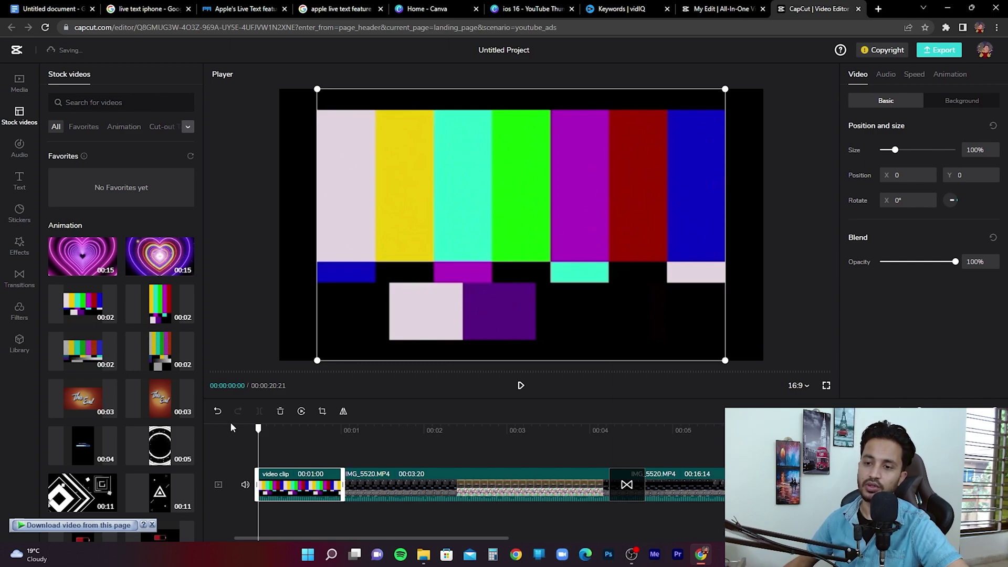
key("space")
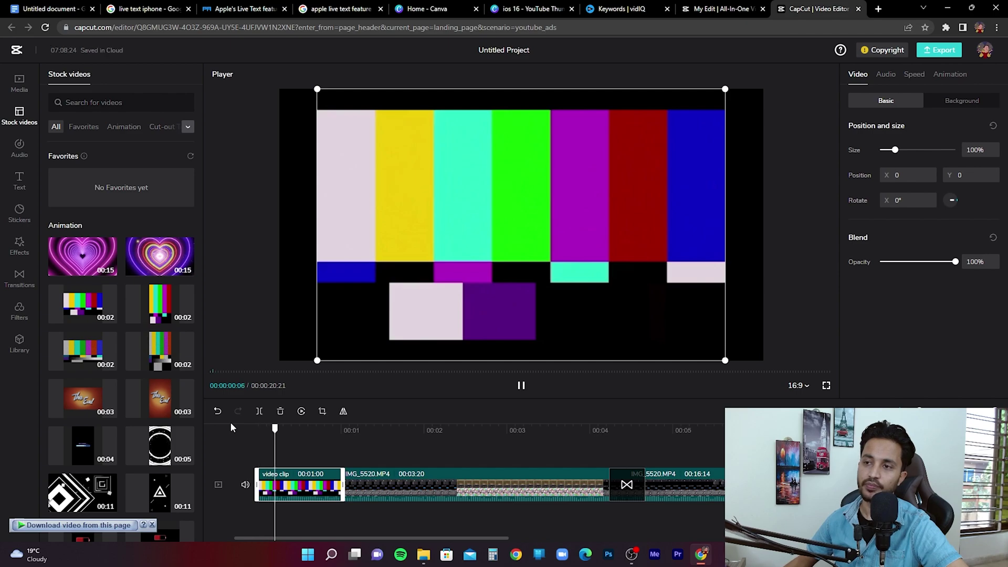
left_click(297, 433)
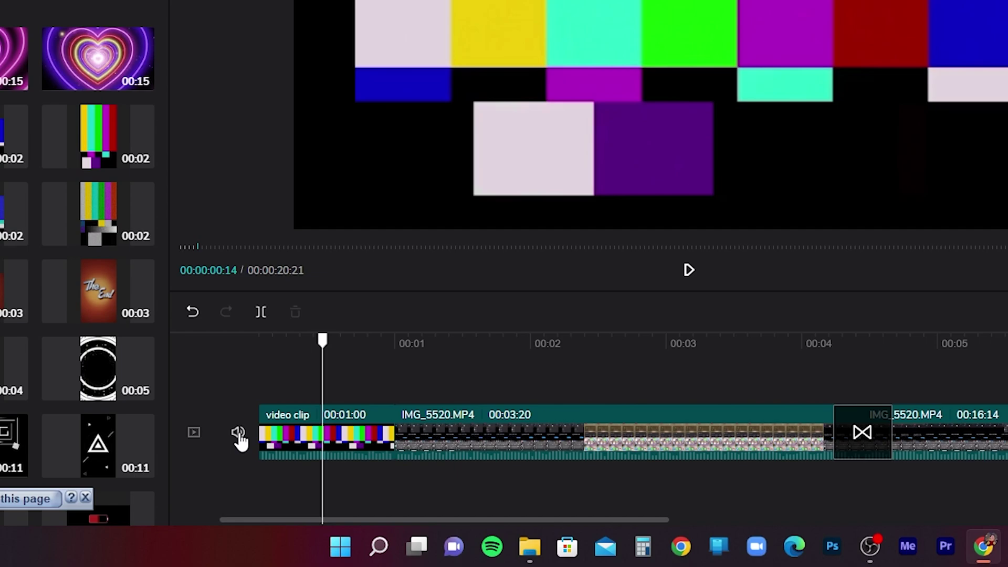
Step: Mute all clips on the main video track and play back briefly to check the silenced sound
left_click(239, 434)
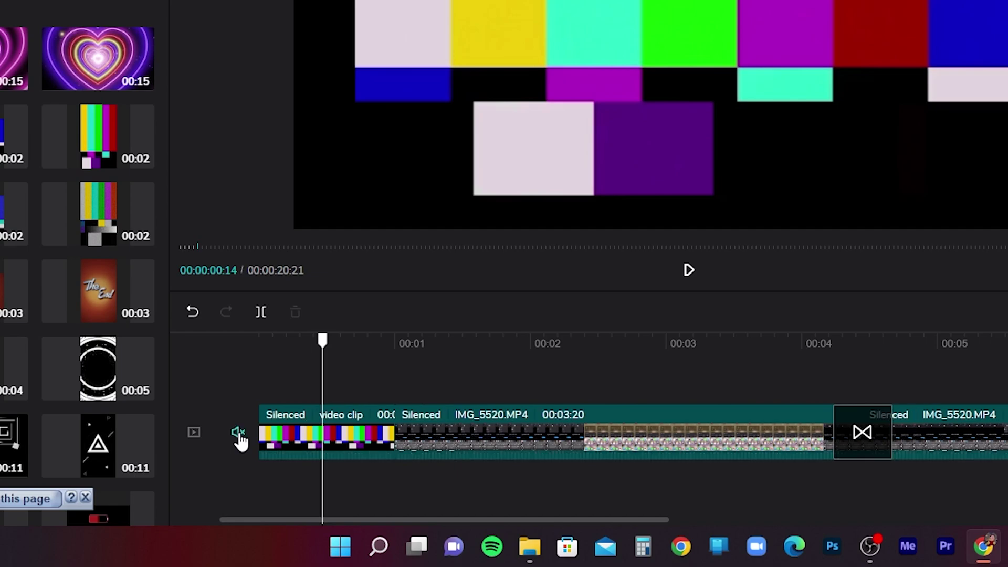
key("space")
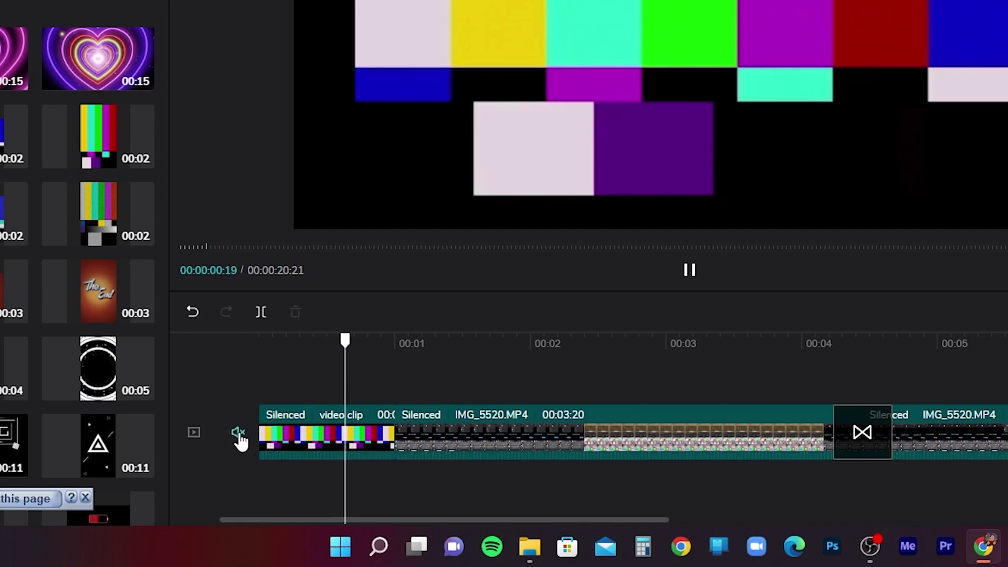
key("space")
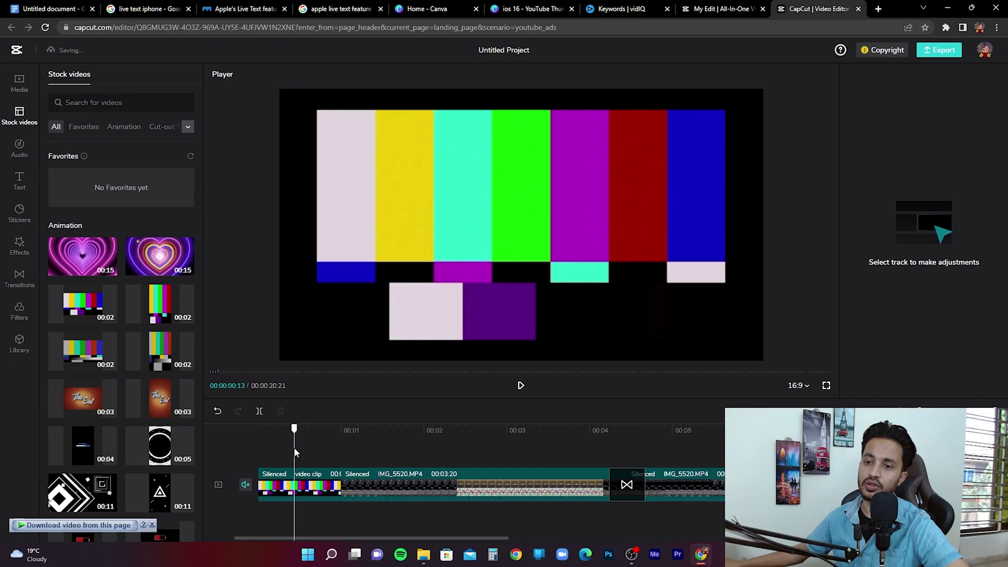
Step: Scale the colour-bars clip to 122% so it fills the frame, play it from the start, and return the playhead to 00:00:00:09
left_click(436, 197)
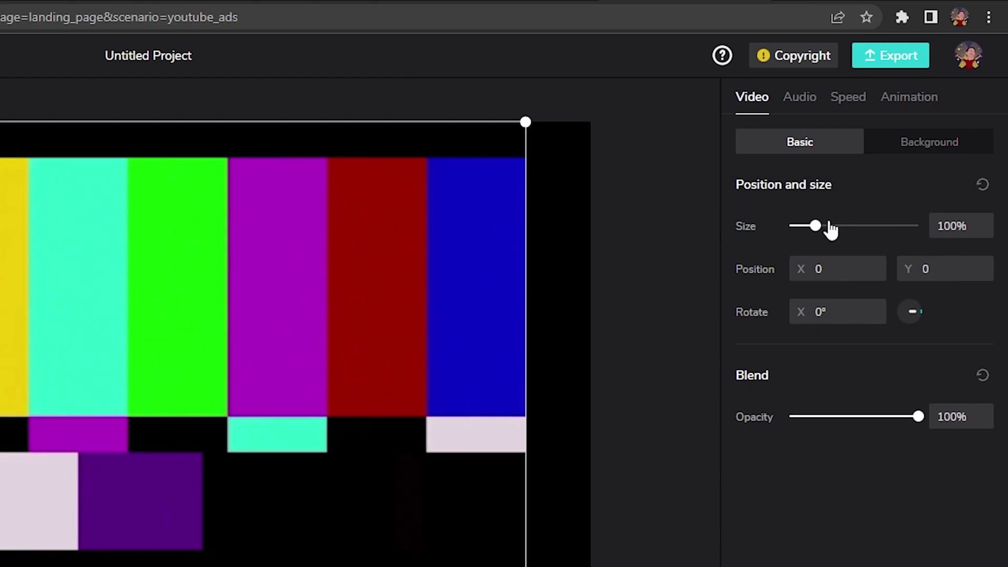
mouse_move(823, 229)
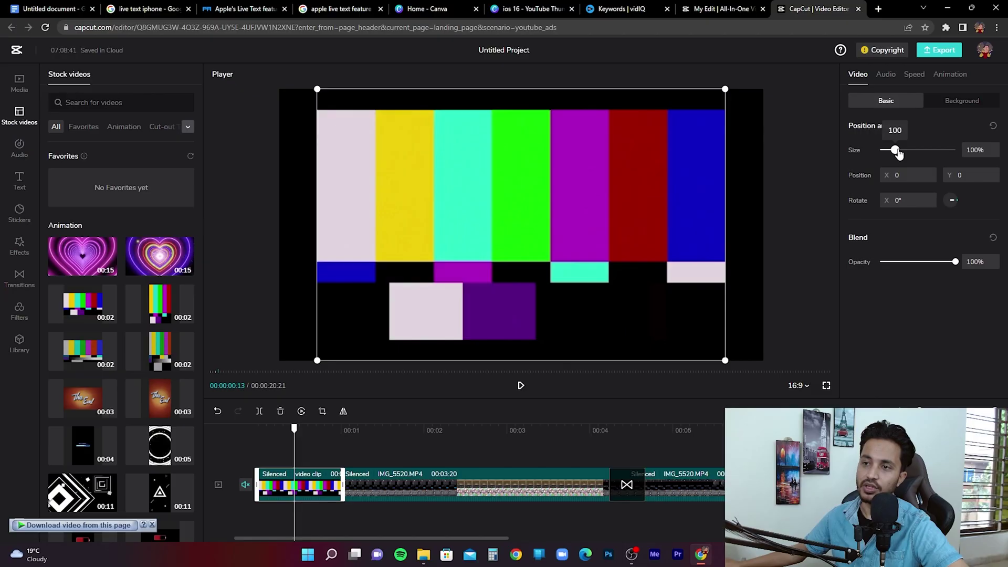
left_click_drag(898, 152, 900, 152)
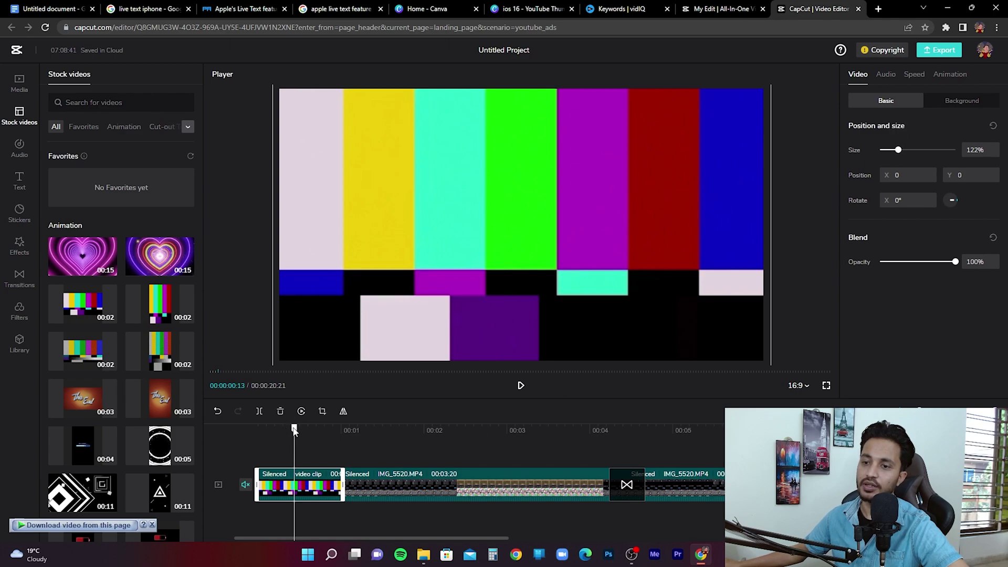
left_click_drag(294, 429, 250, 427)
key("space")
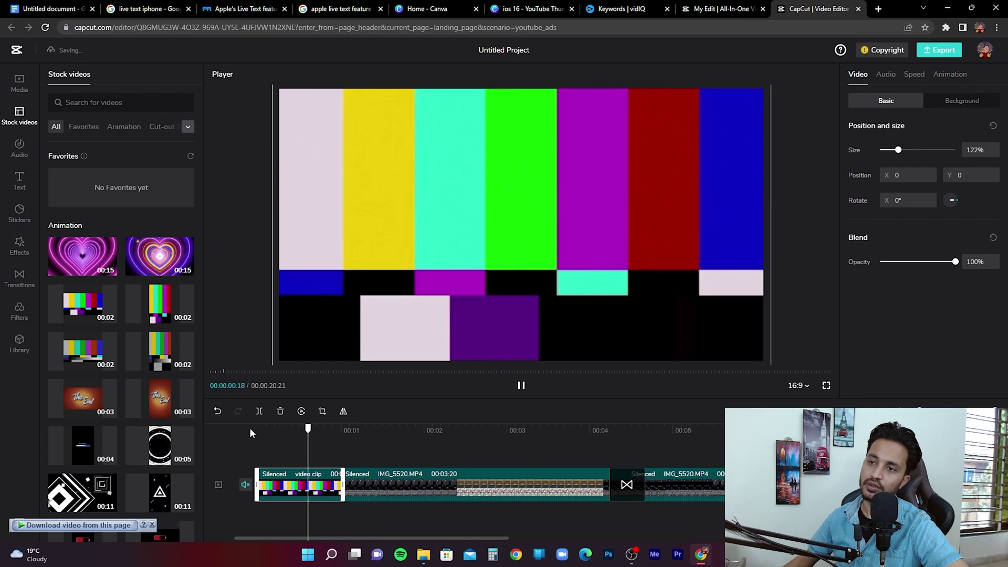
key("space")
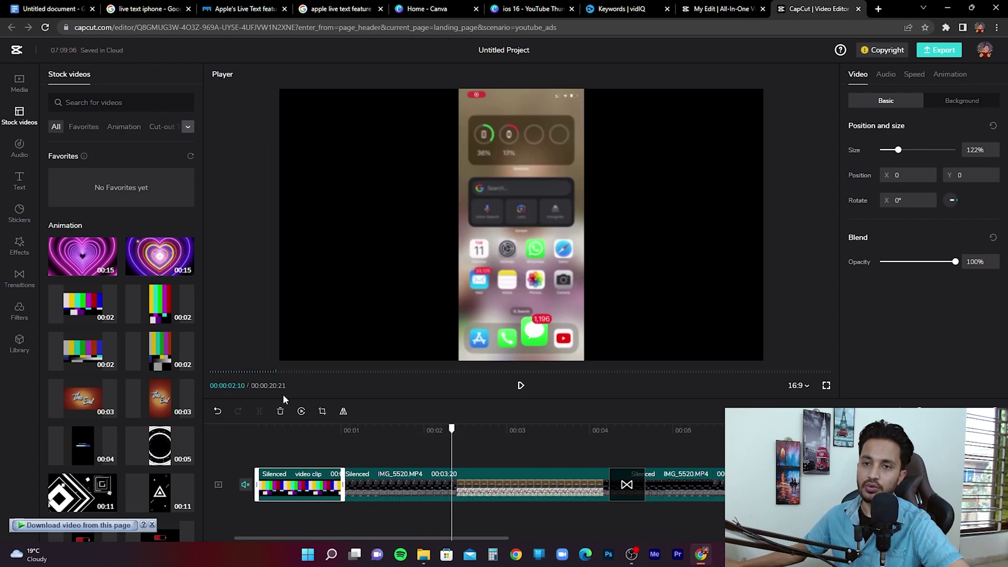
left_click(283, 434)
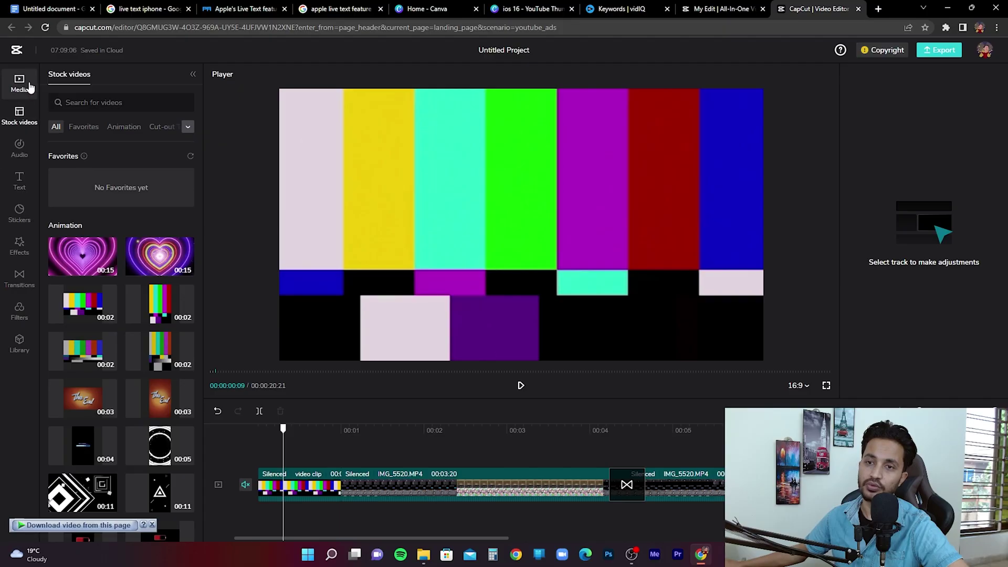
Step: Add the recommended song Aesthetic to the timeline, select its audio track and delete it
left_click(30, 89)
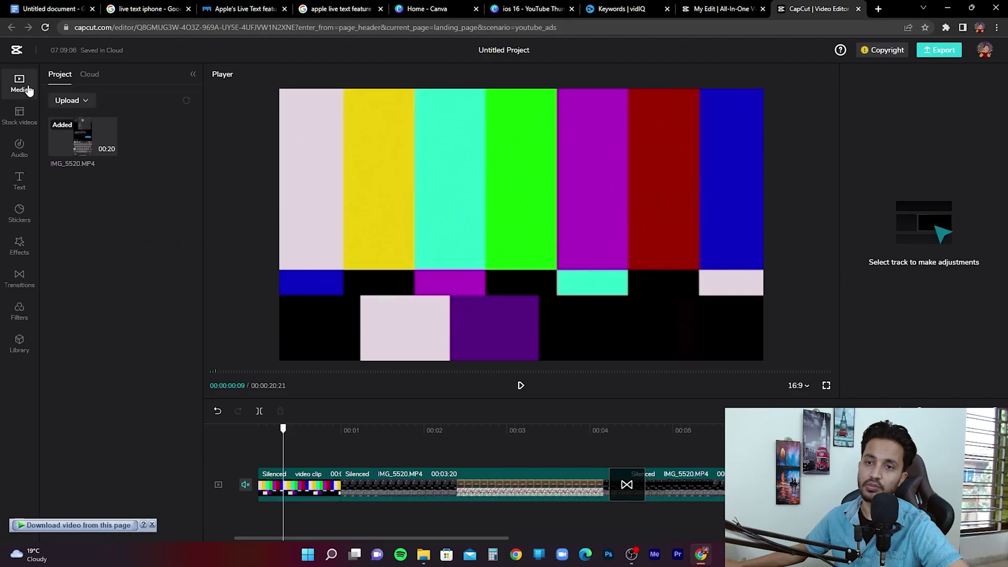
left_click(26, 156)
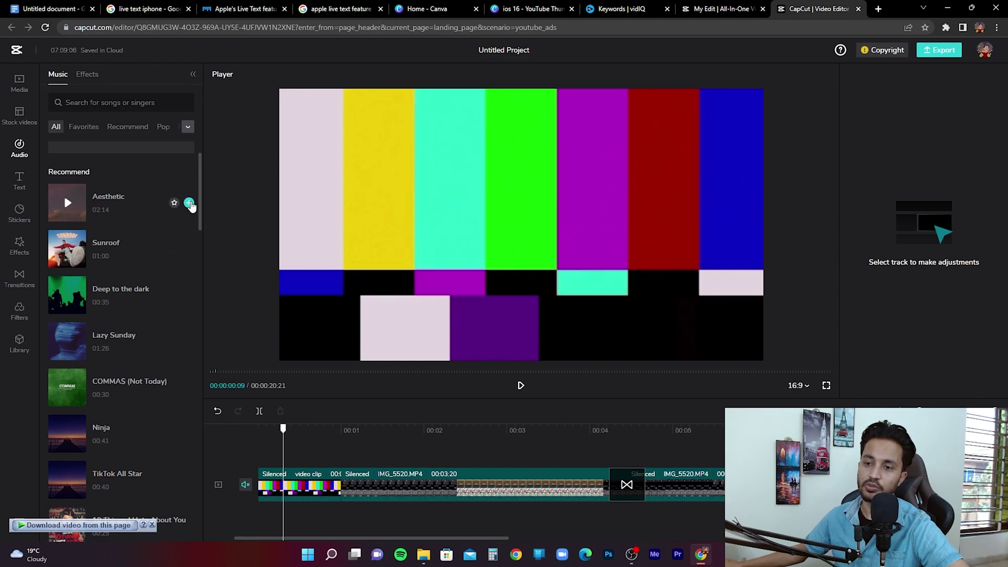
left_click(190, 202)
left_click(275, 502)
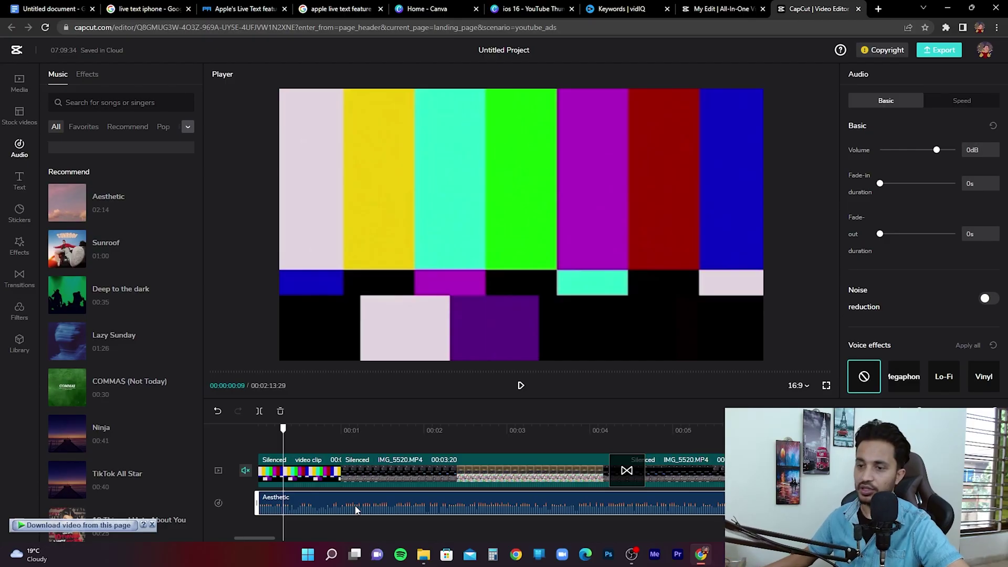
key("Delete")
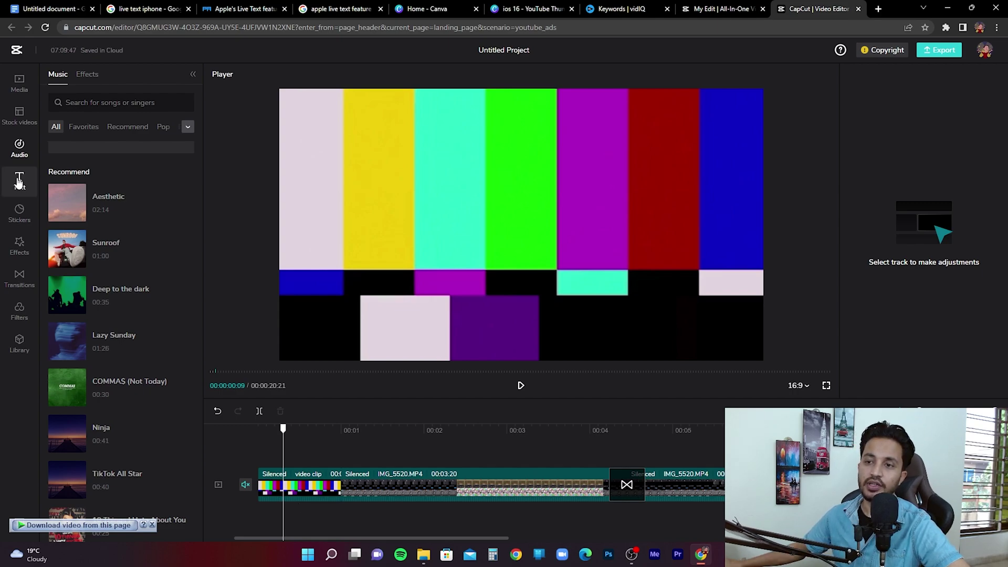
Step: Add a text in the white trending style with a dark shadow at 00:00:02:18
left_click(458, 429)
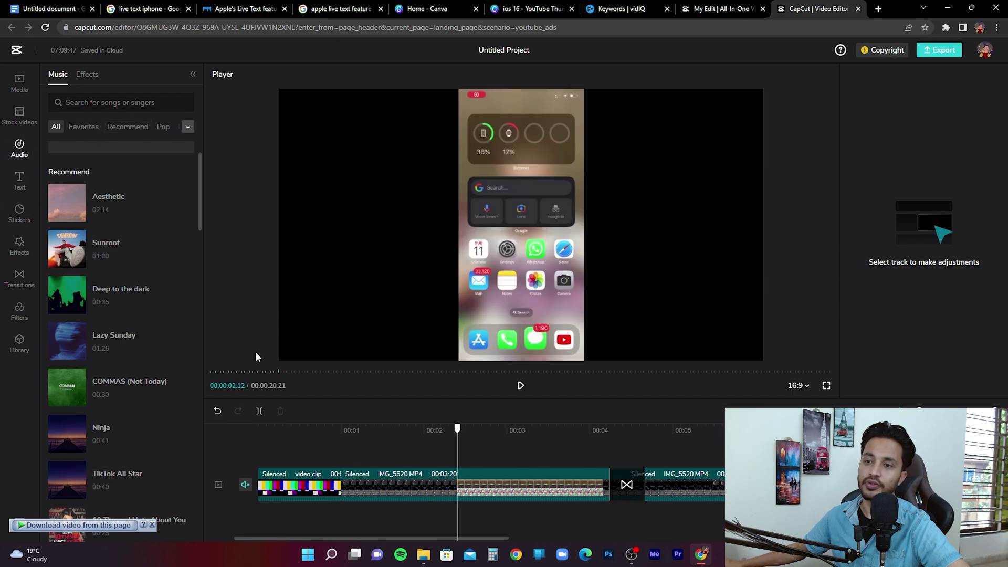
left_click_drag(458, 429, 475, 431)
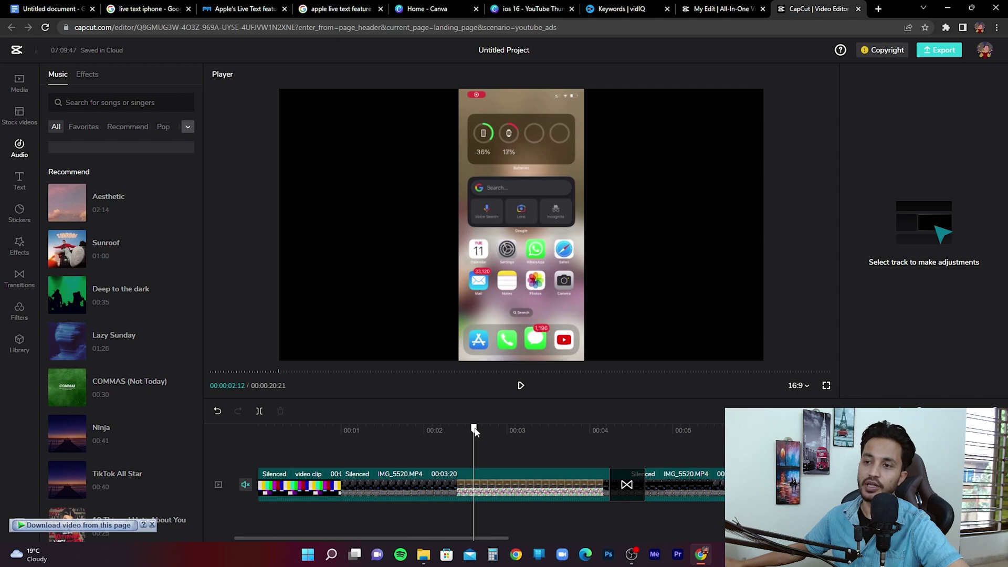
left_click(20, 181)
scroll(104, 221, "up", 4)
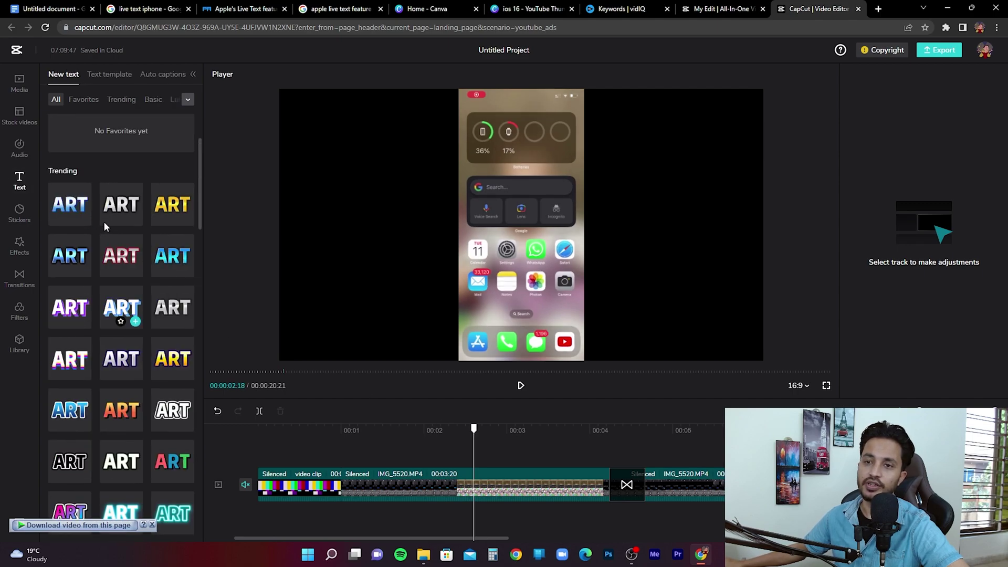
scroll(105, 222, "down", 5)
scroll(106, 224, "down", 1)
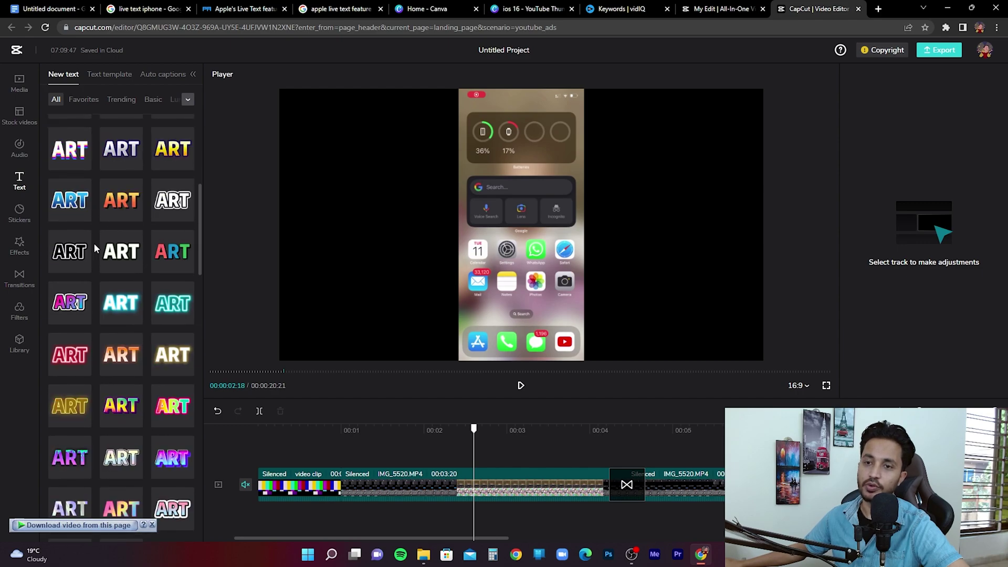
mouse_move(122, 251)
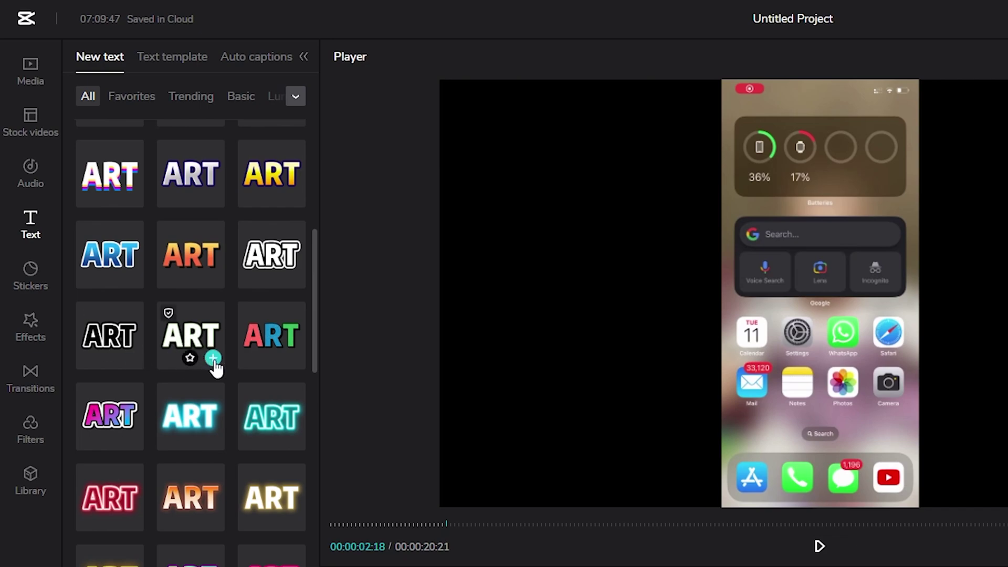
left_click(214, 359)
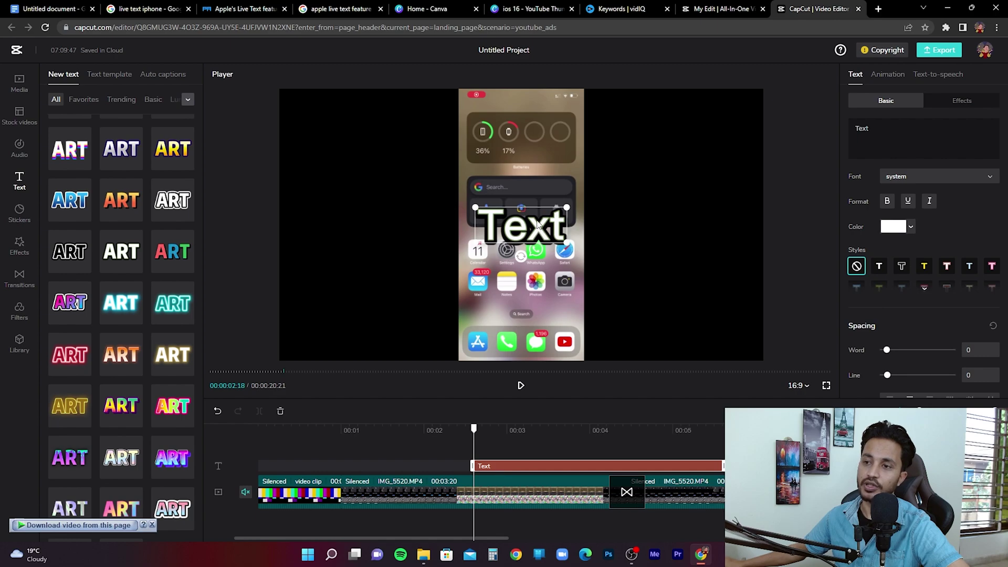
Step: Shrink the text, change its wording to "Subscribe", and place it in the black area left of the phone recording
left_click_drag(522, 231, 348, 174)
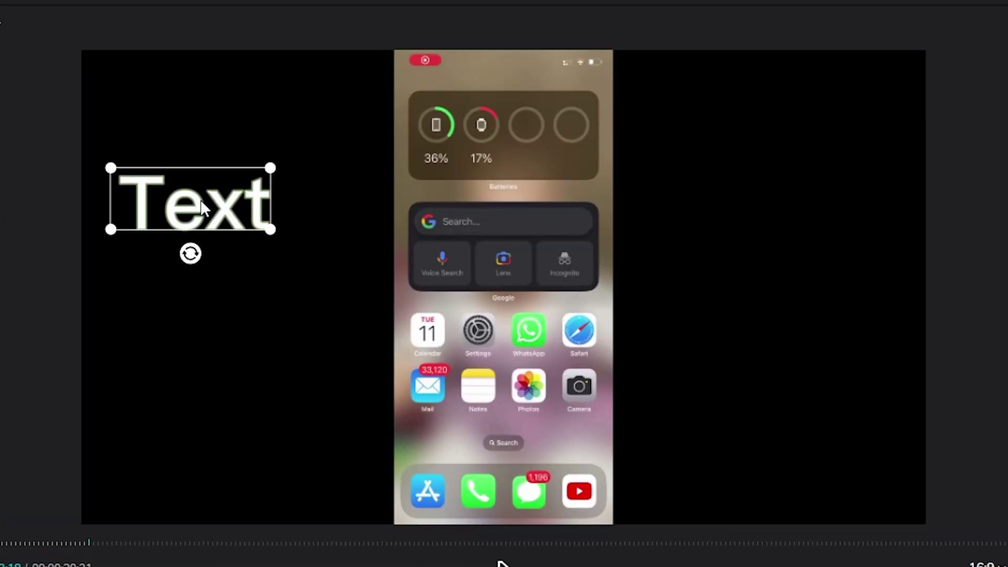
left_click_drag(270, 229, 227, 199)
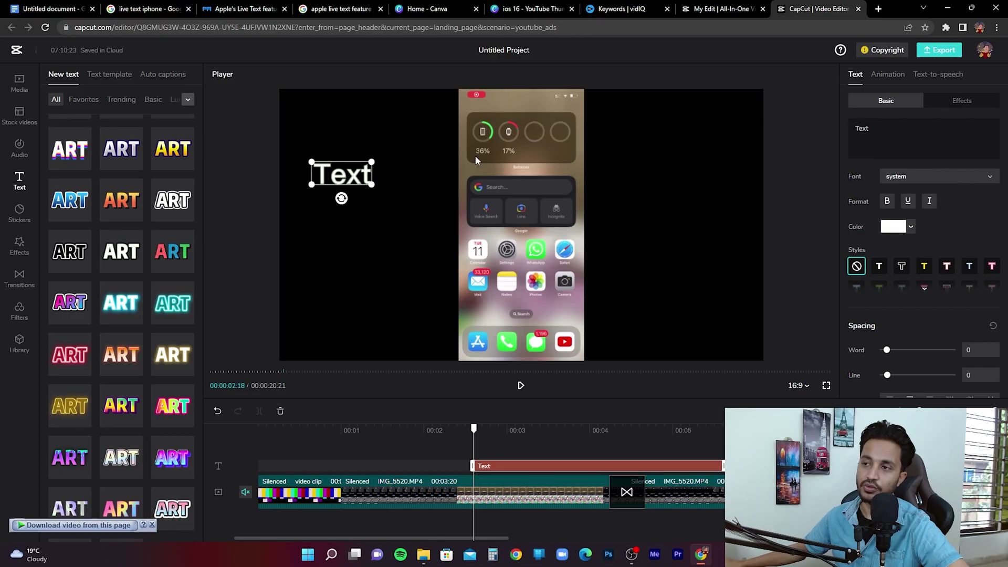
double_click(880, 131)
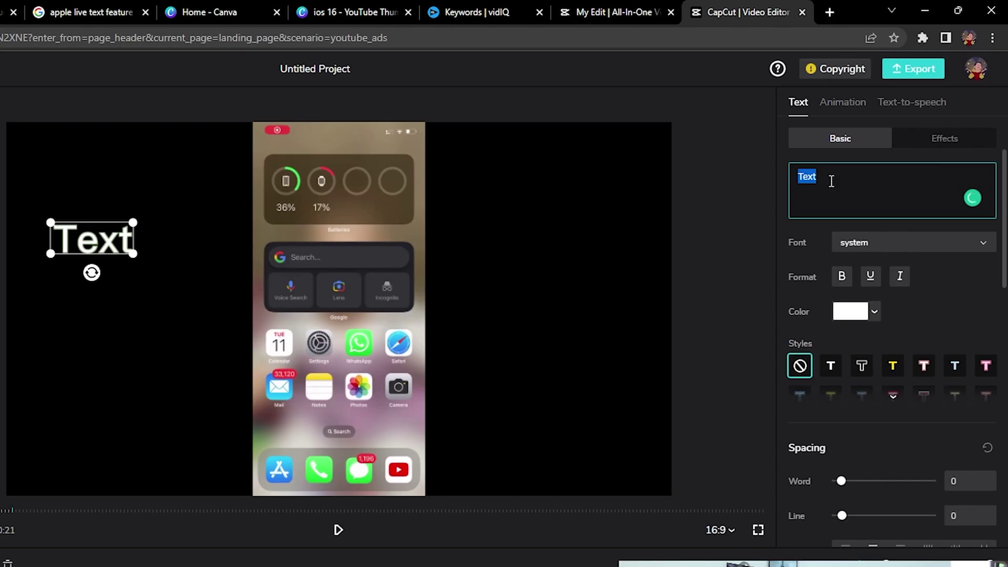
type("subscr")
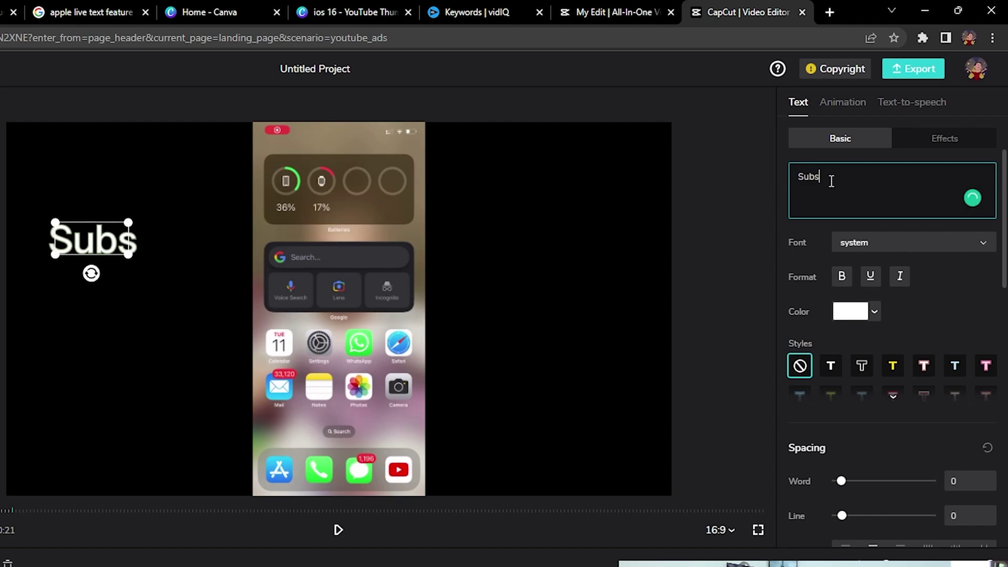
type("ibe")
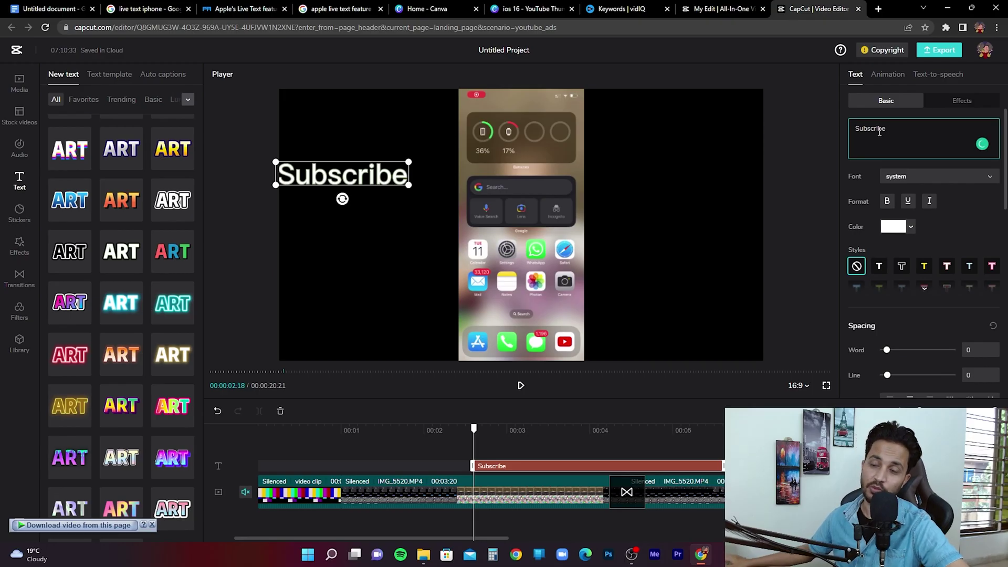
left_click(392, 193)
left_click(351, 180)
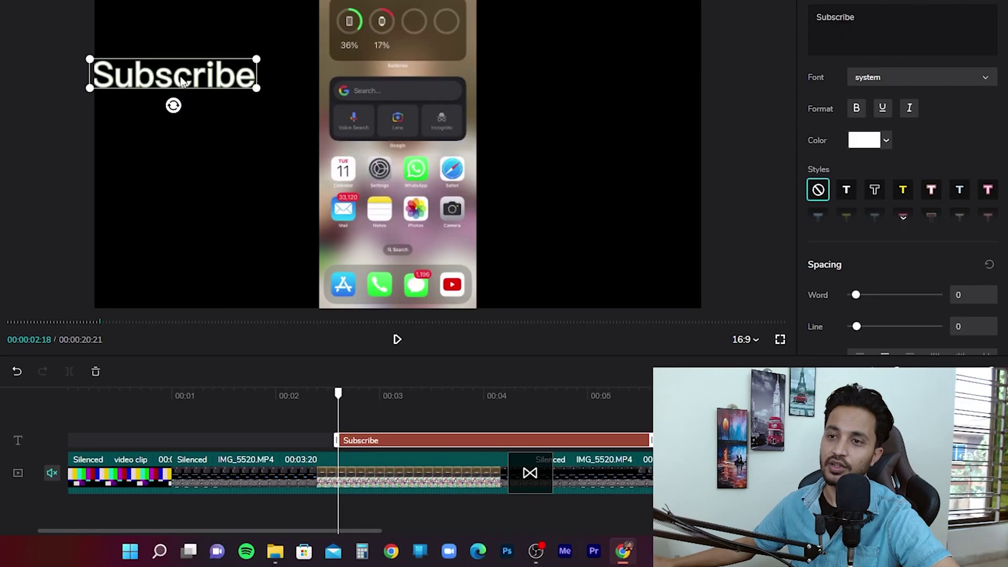
left_click_drag(183, 84, 204, 114)
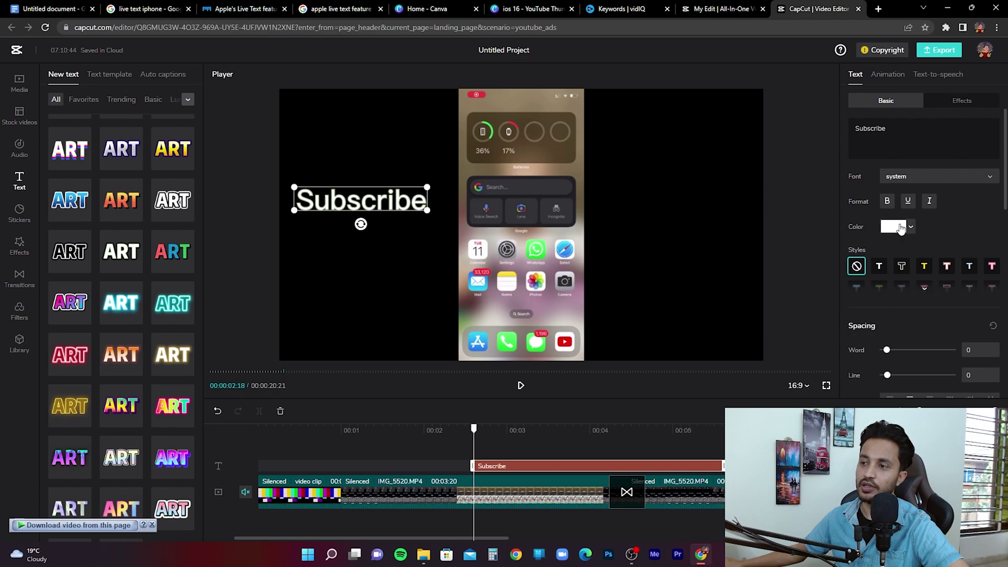
Step: Underline the Subscribe text, colour it crimson red, and select the first preset text style after None
left_click(905, 227)
left_click(959, 246)
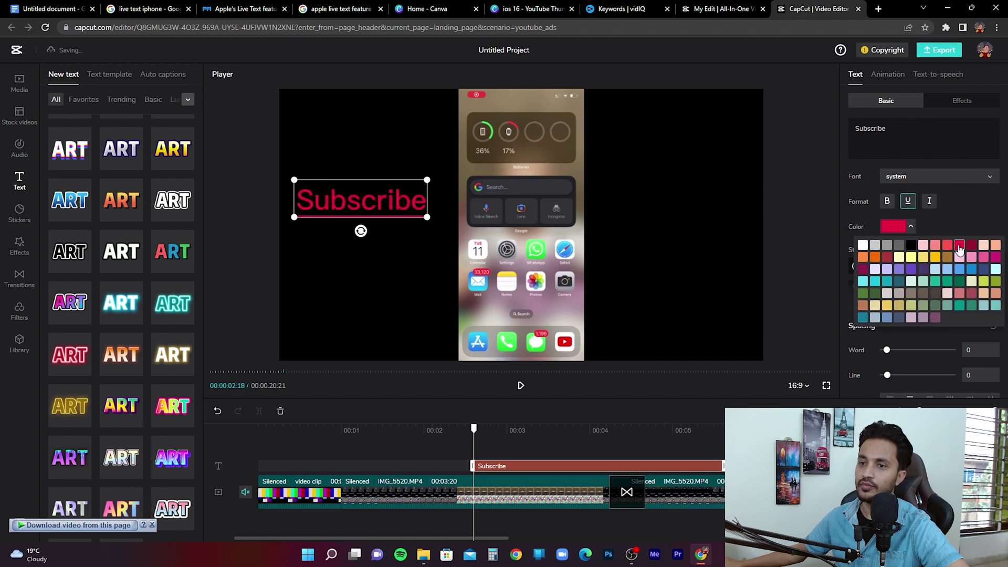
left_click(972, 225)
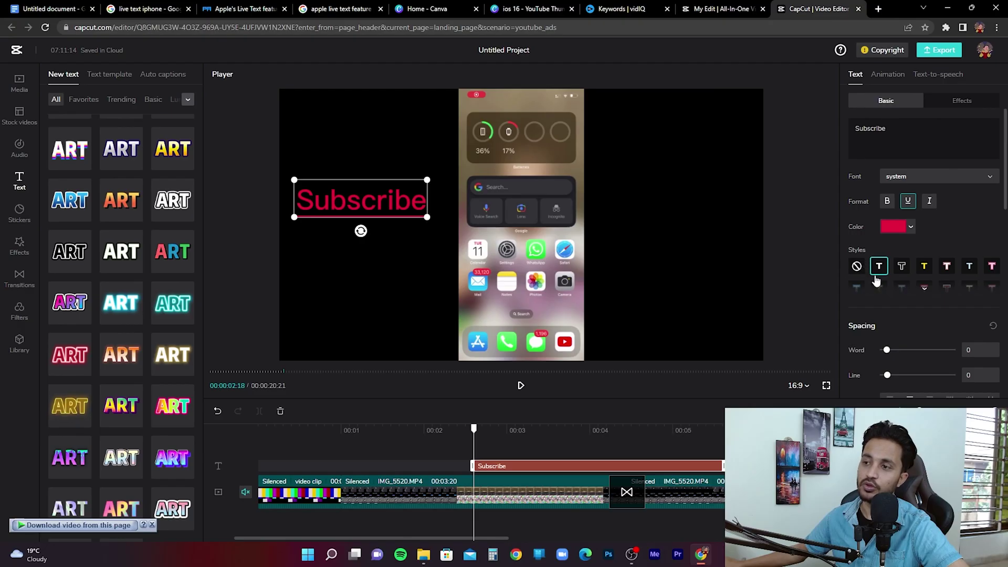
scroll(893, 265, "down", 1)
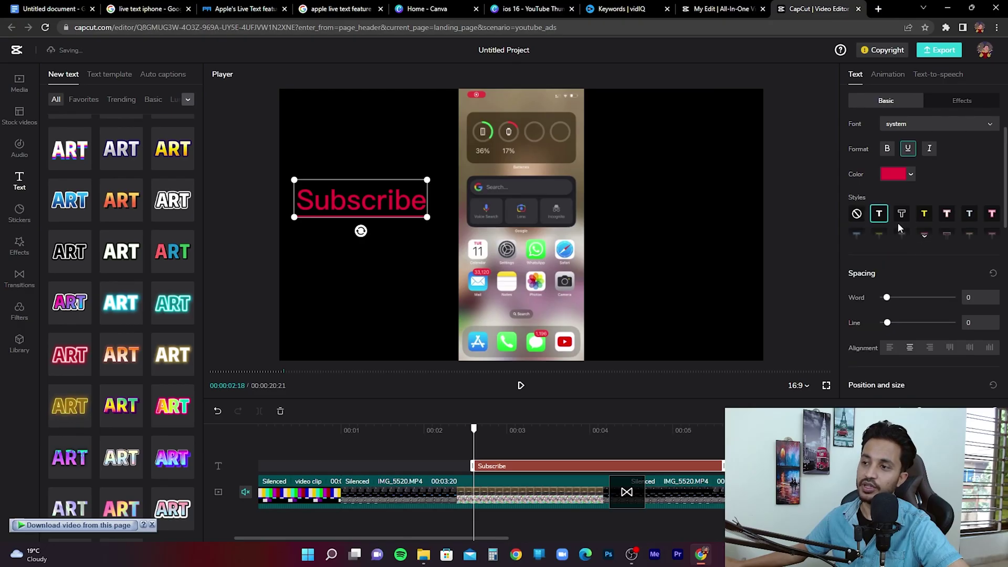
scroll(898, 224, "up", 1)
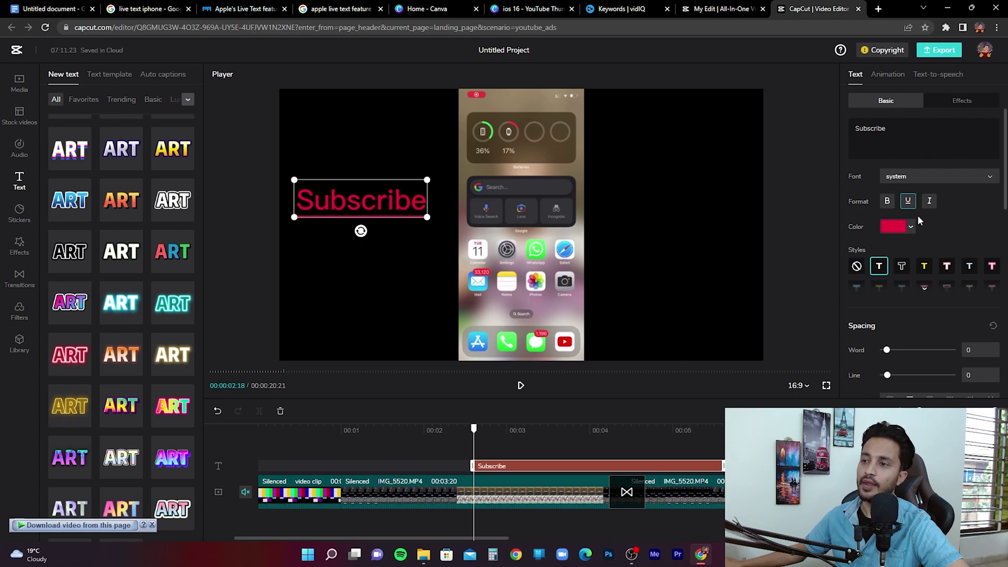
Step: Try italic formatting on the Subscribe text and turn it off again
left_click(930, 202)
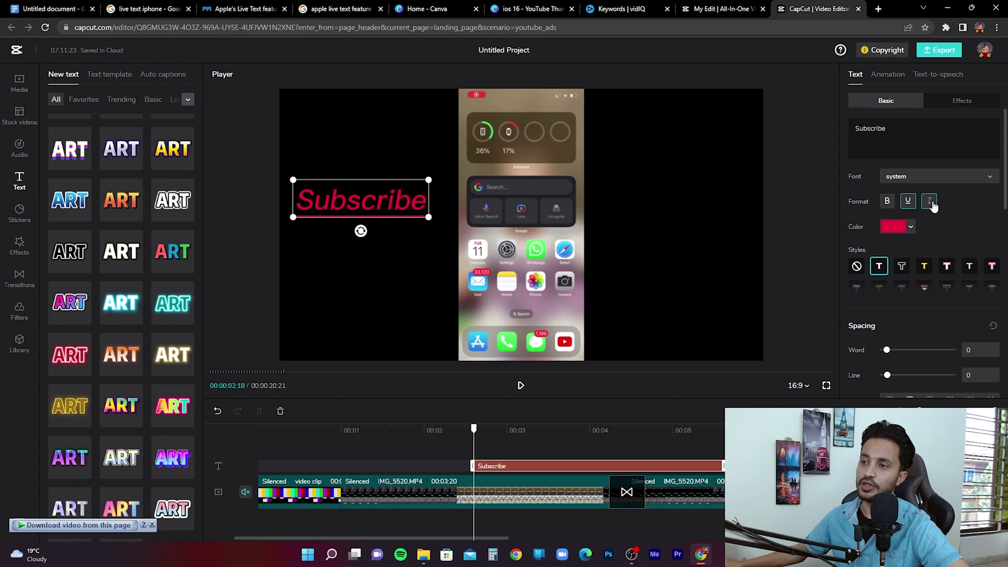
left_click(932, 204)
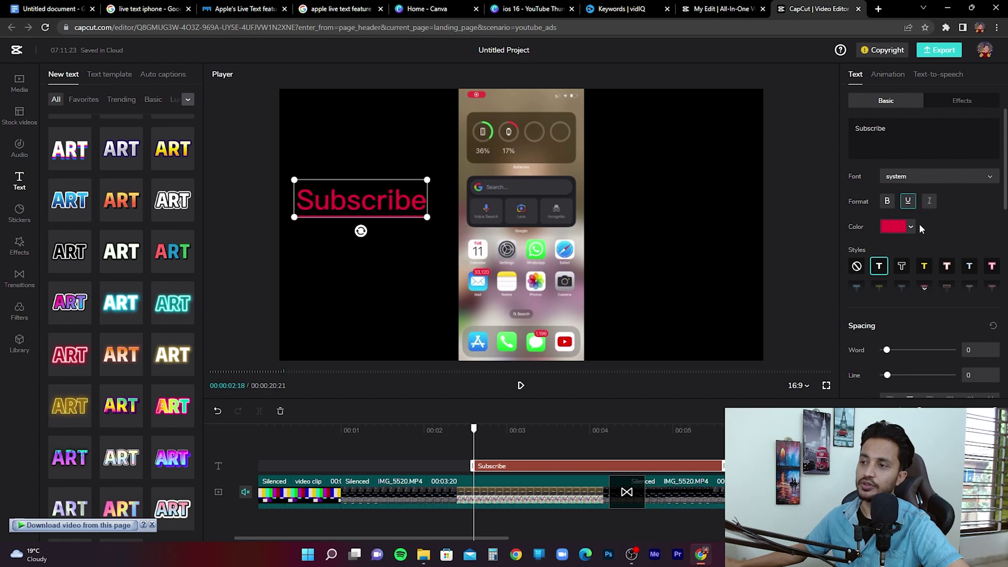
Step: Play the timeline from just before the Subscribe text to check how it appears in the video
left_click(414, 450)
key("space")
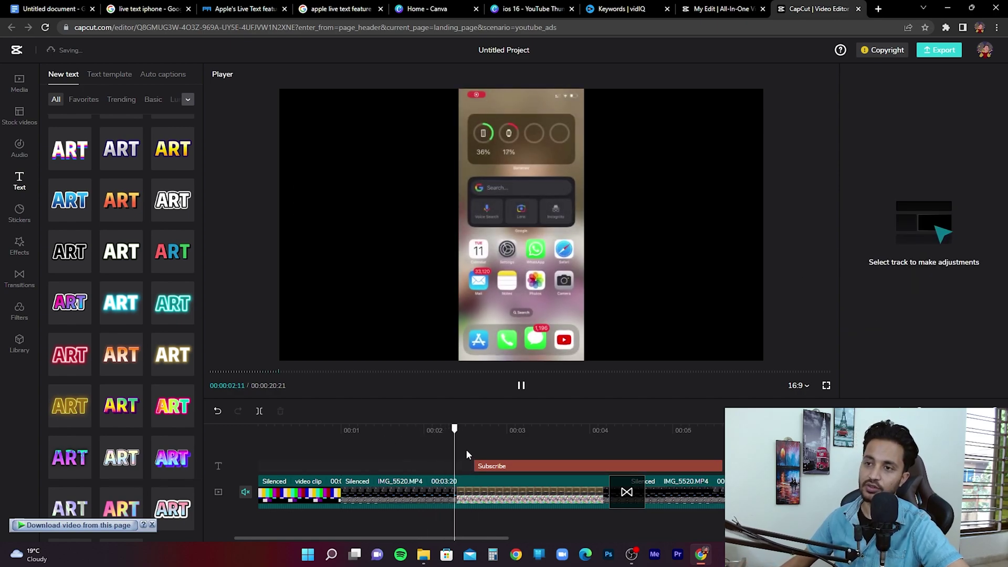
key("space")
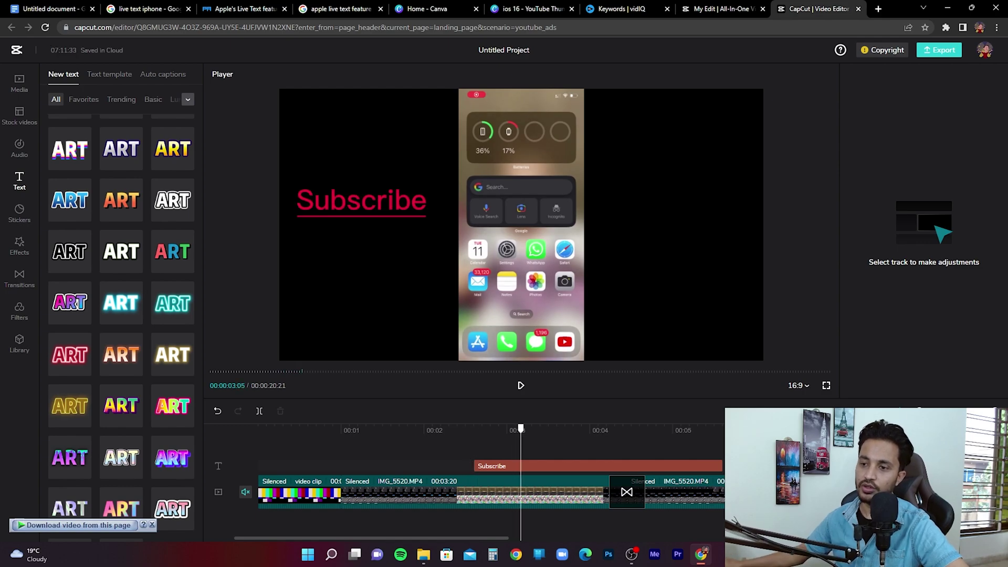
left_click_drag(527, 431, 476, 428)
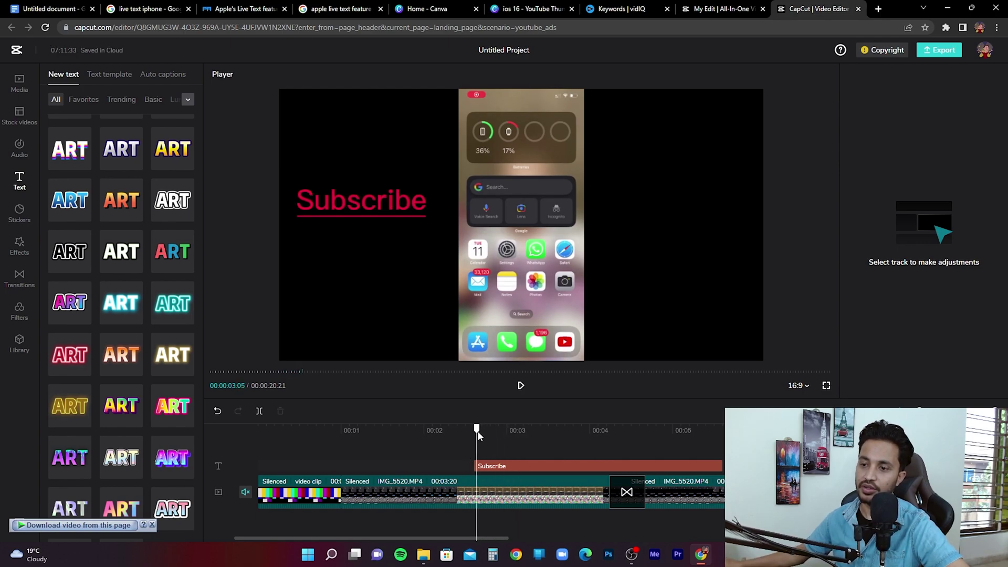
left_click(533, 496)
left_click(505, 465)
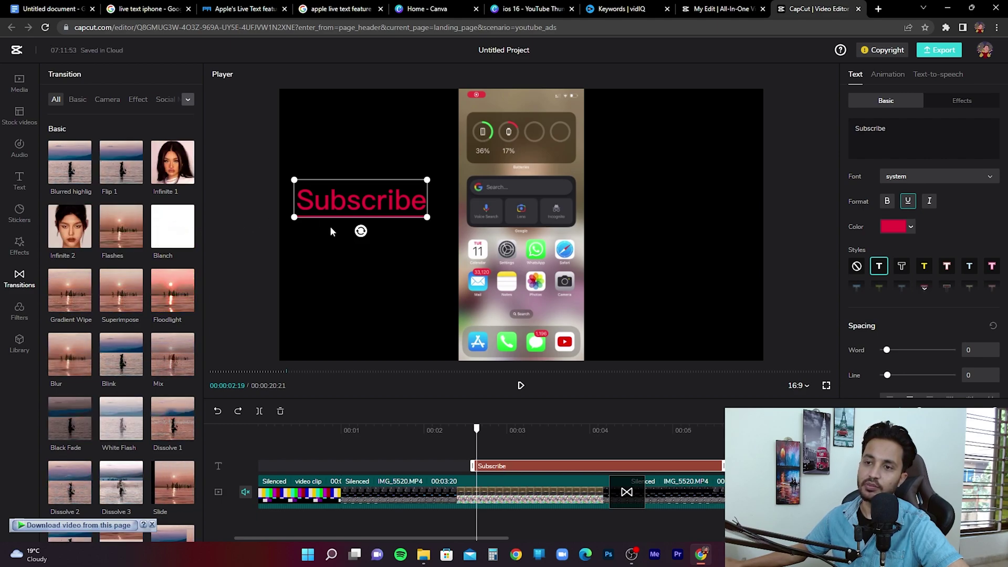
left_click(454, 437)
key("space")
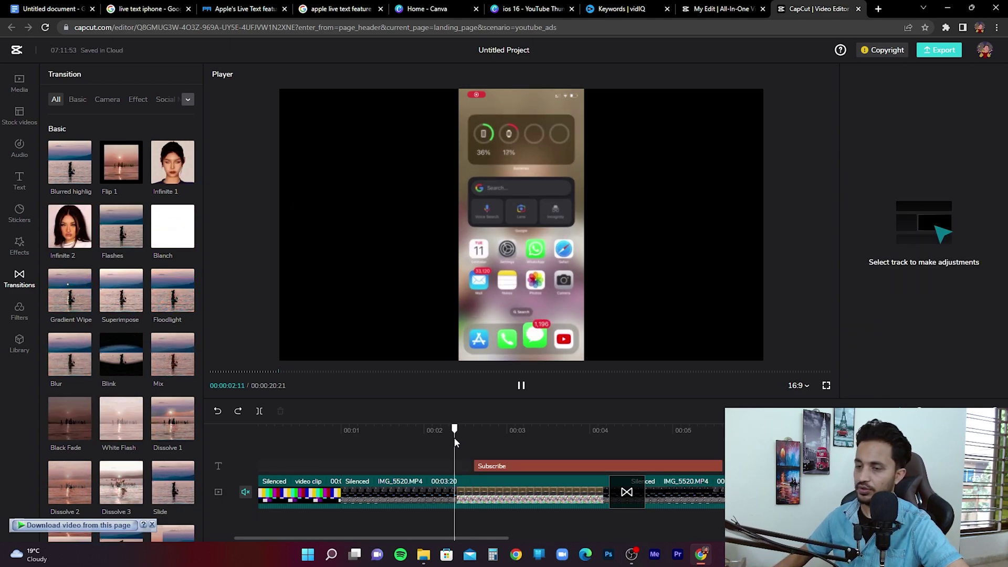
key("space")
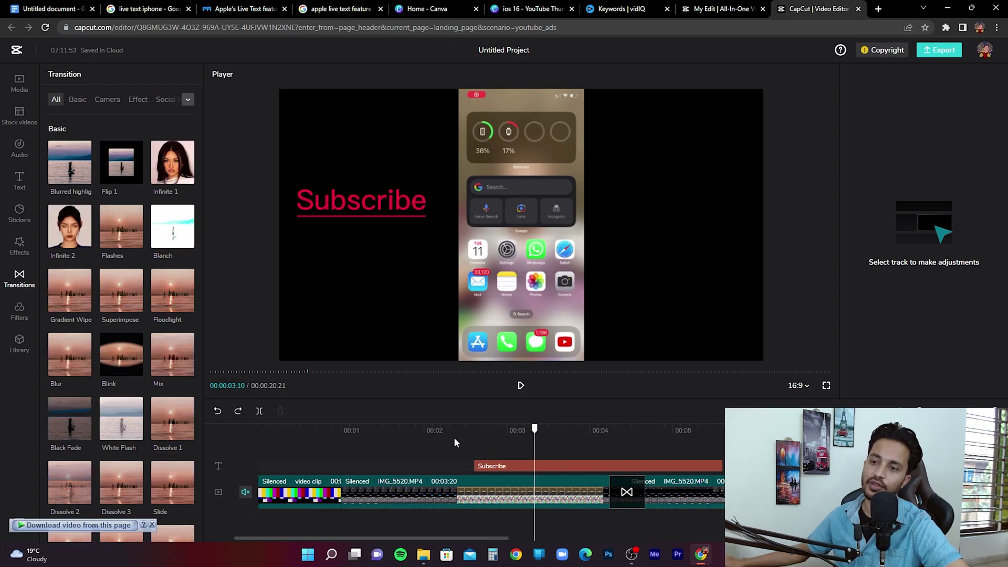
Step: Try the Jolt Forward entrance animation on the Subscribe text, replace it with Fade In, and play it back
left_click(455, 442)
left_click(499, 466)
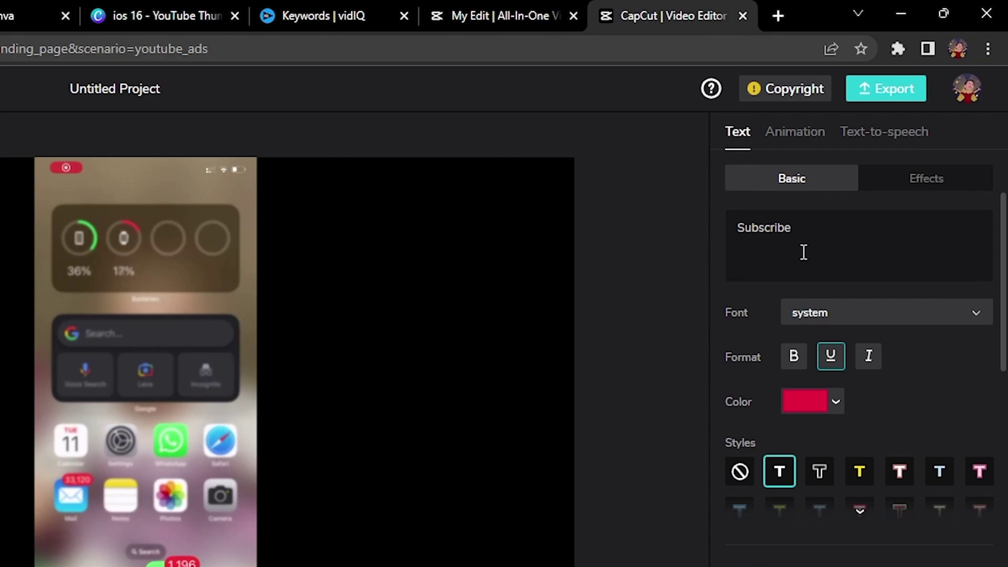
left_click(799, 143)
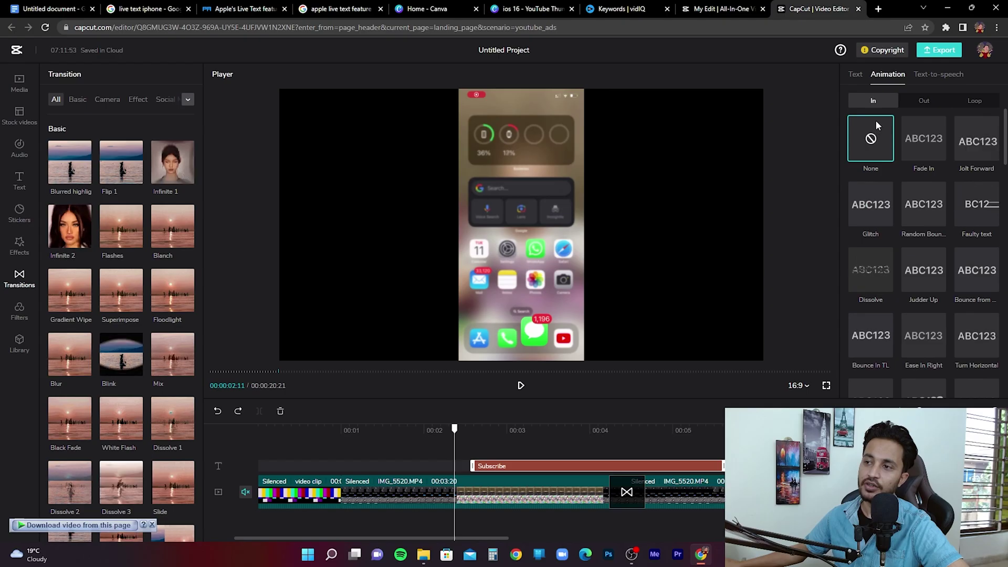
left_click(976, 138)
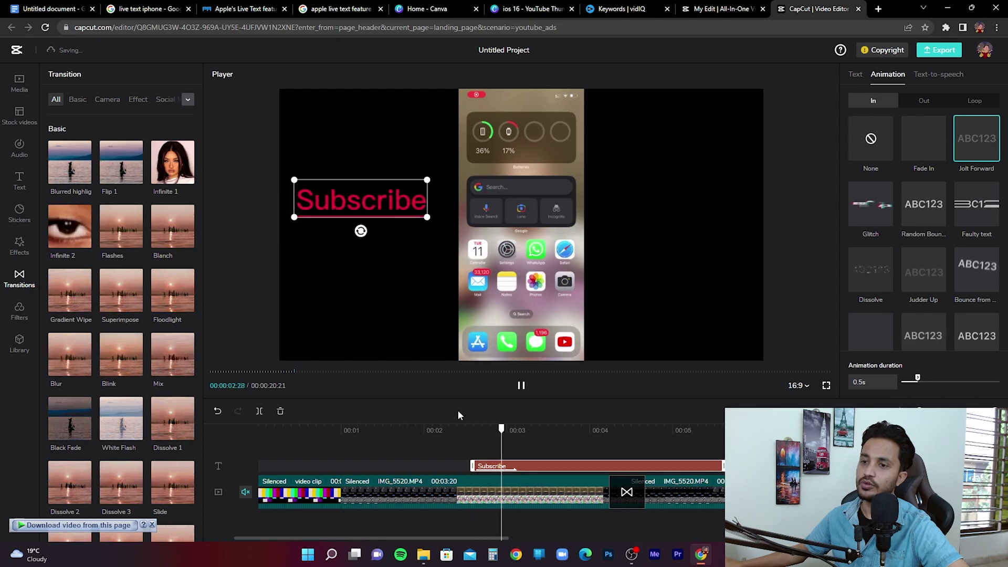
left_click(920, 155)
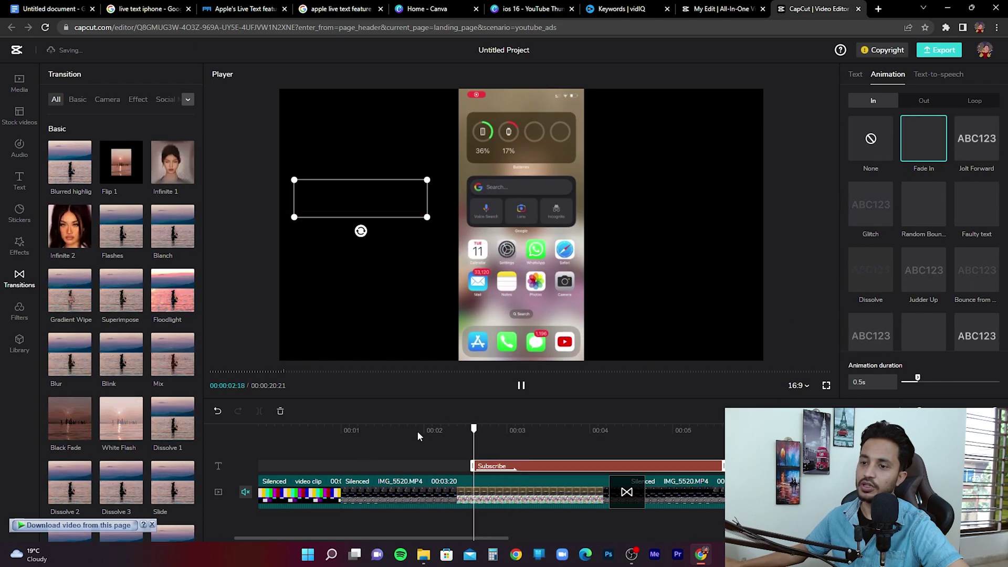
left_click(431, 439)
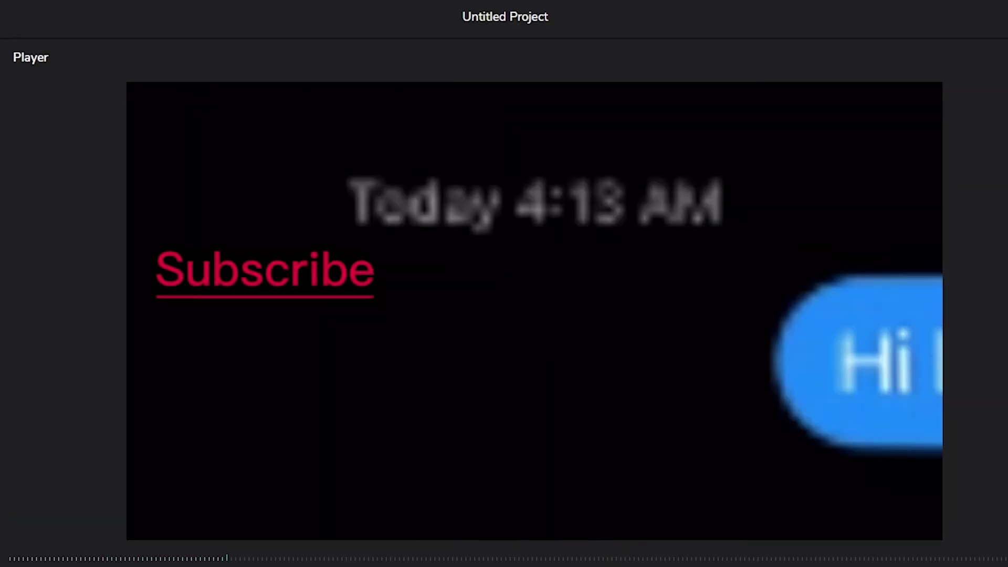
key("space")
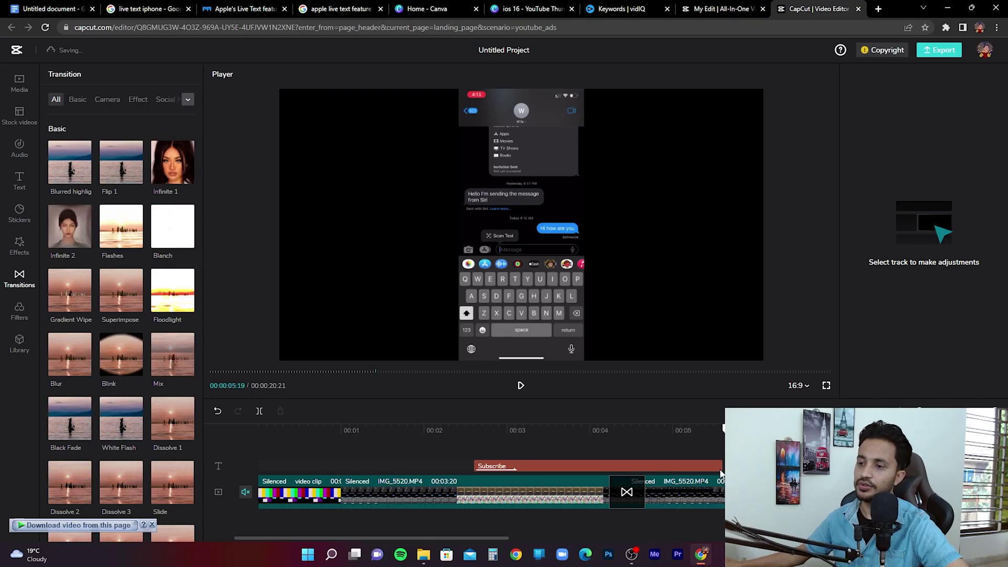
Step: Apply the Fade Out exit animation to the Subscribe text and replay that section
left_click(719, 469)
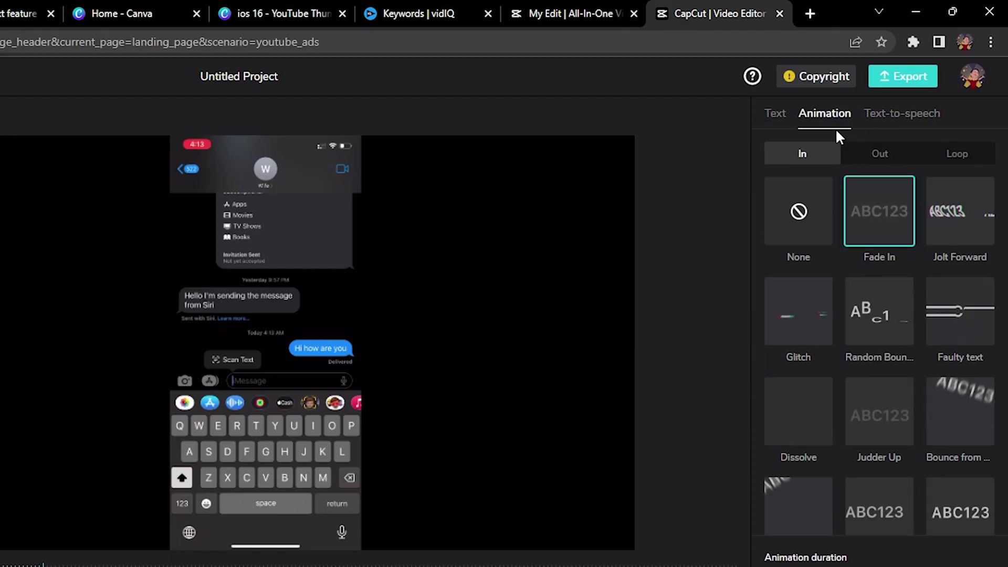
left_click(880, 156)
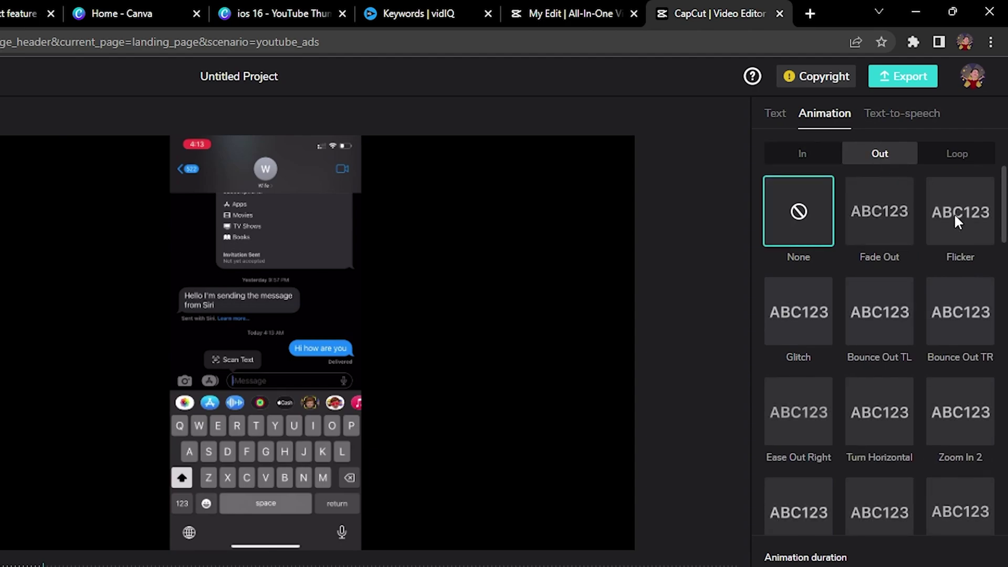
left_click(887, 221)
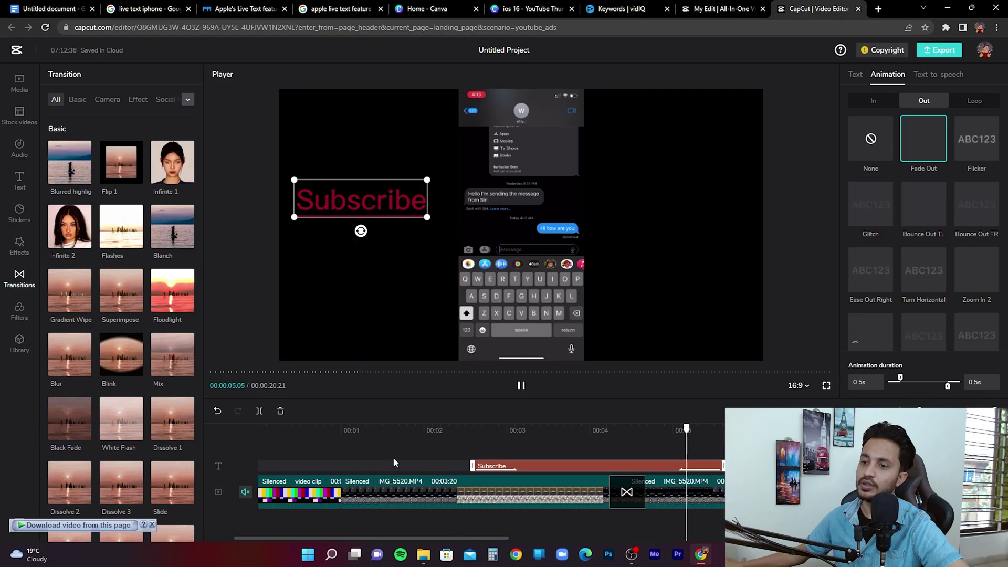
left_click(411, 439)
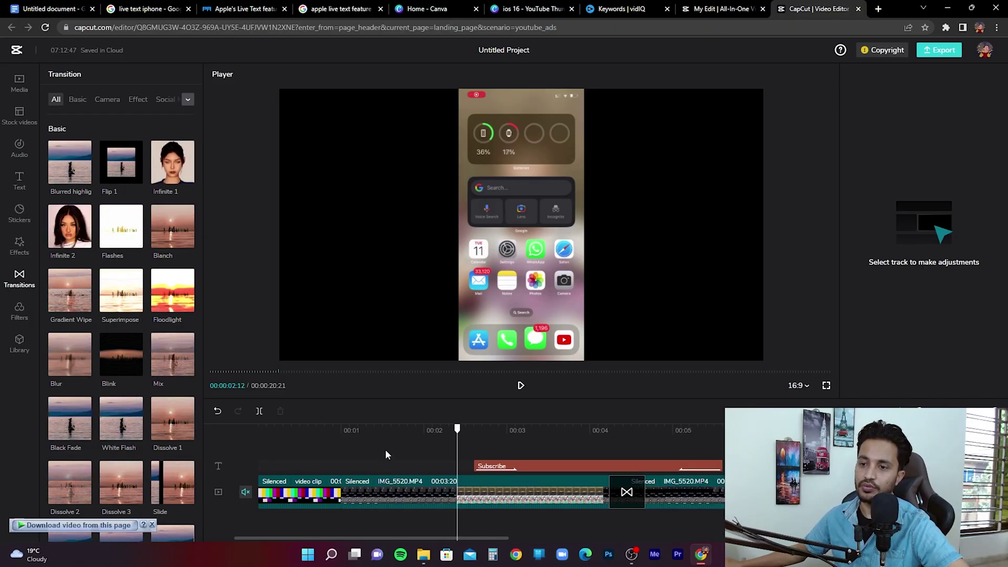
Step: Add the trending winking emoji sticker with its tongue out to the timeline at 00:00:00:25
left_click(346, 441)
left_click(28, 218)
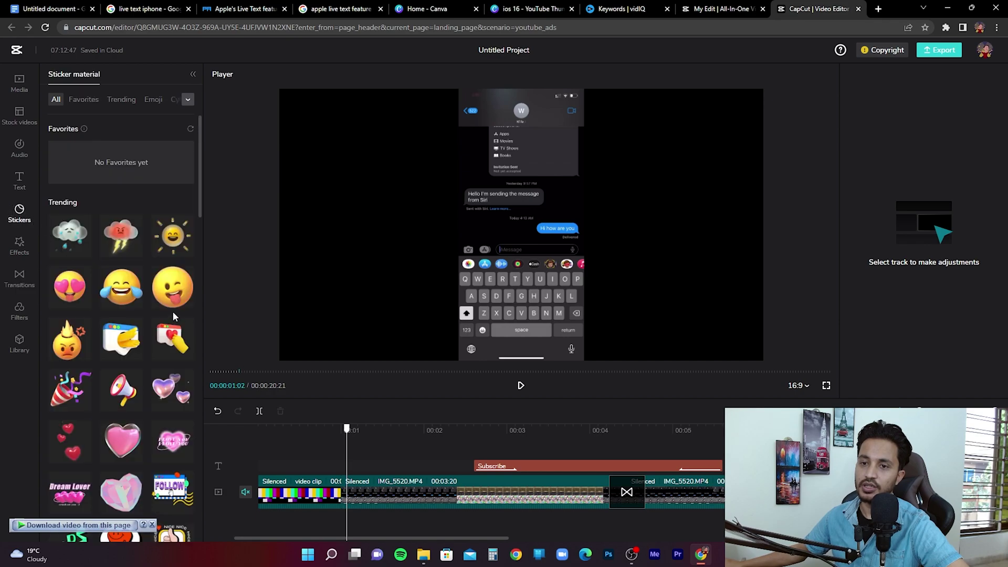
left_click(169, 290)
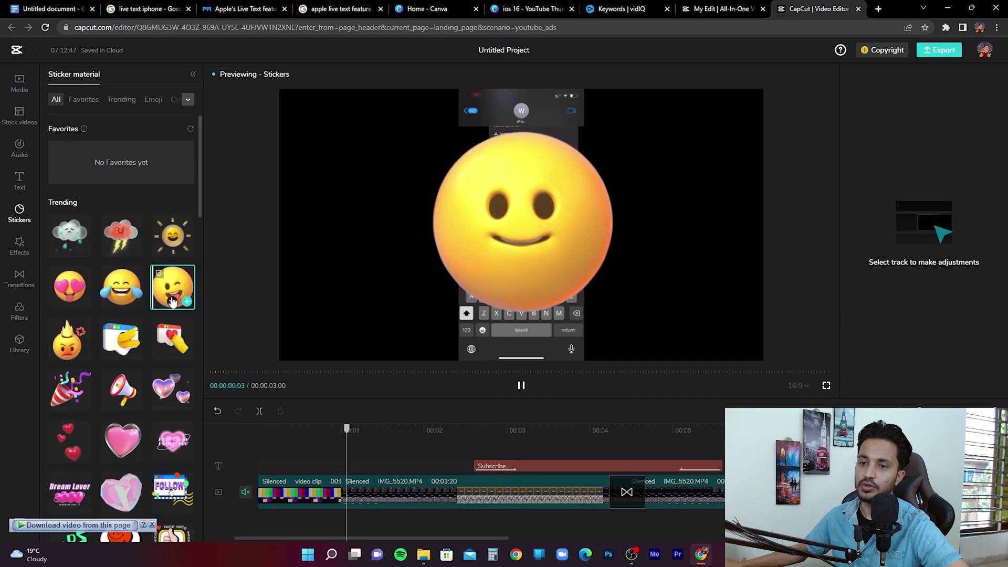
left_click(187, 302)
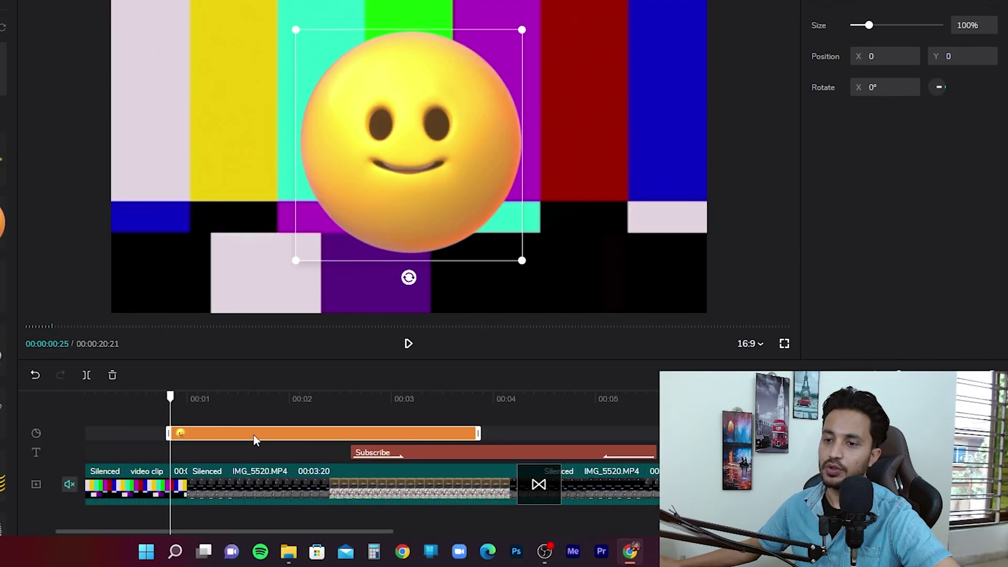
Step: Trim the emoji sticker from both ends to a short piece just before the 00:02 mark
left_click(195, 431)
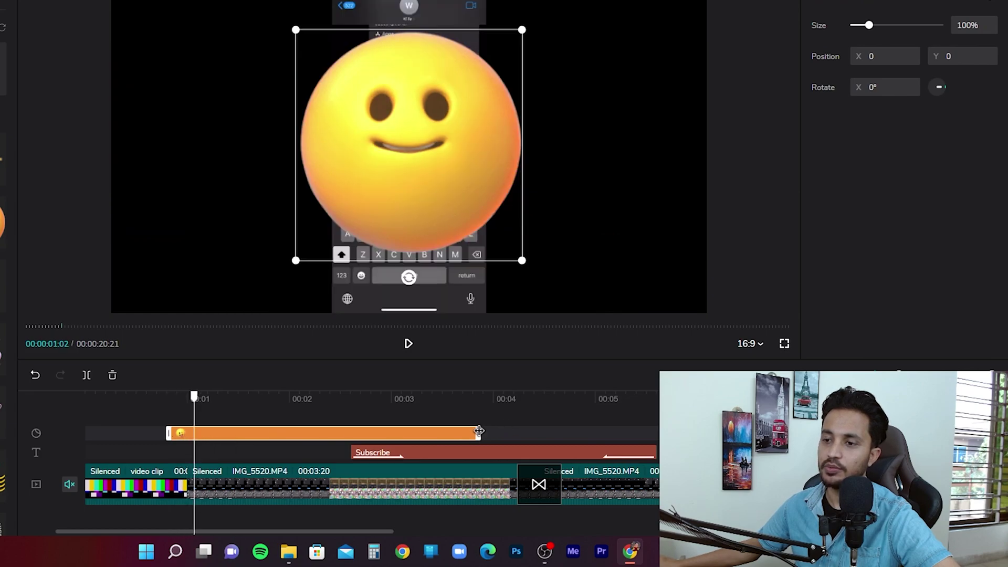
left_click_drag(479, 431, 286, 431)
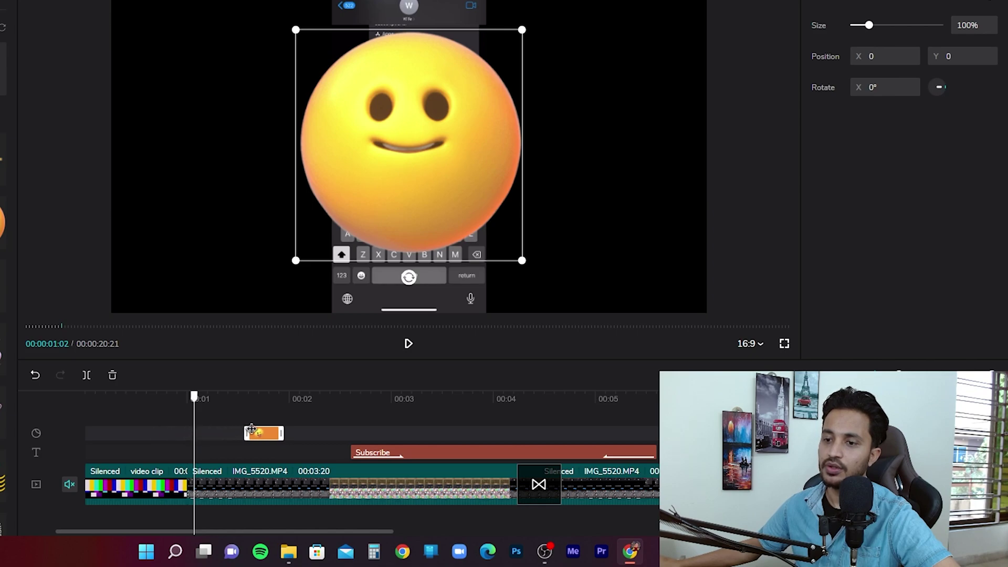
left_click(429, 188)
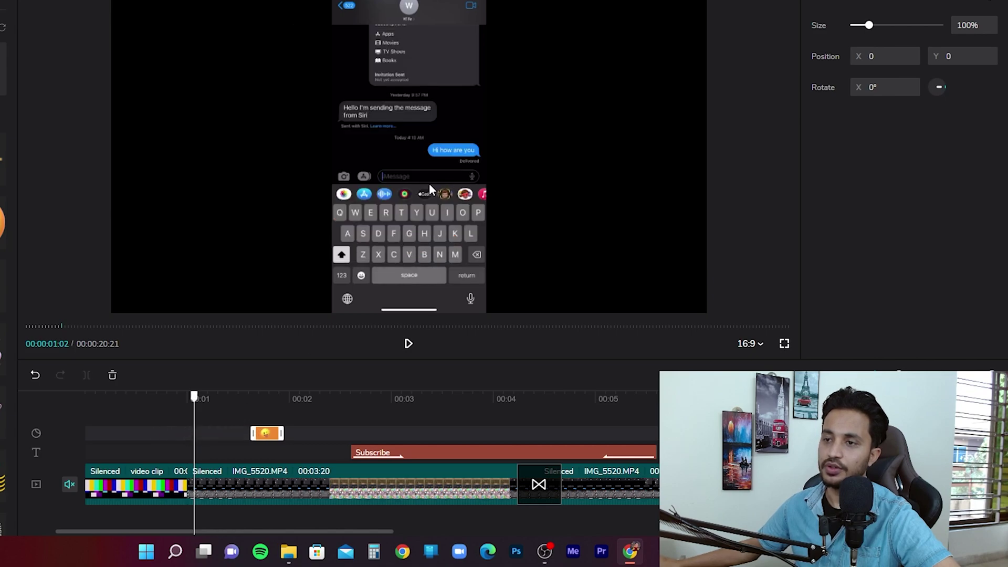
Step: Shrink the emoji sticker to about 41% and place it in the black area left of the phone recording, about X -560, Y 82
left_click(272, 399)
left_click(471, 168)
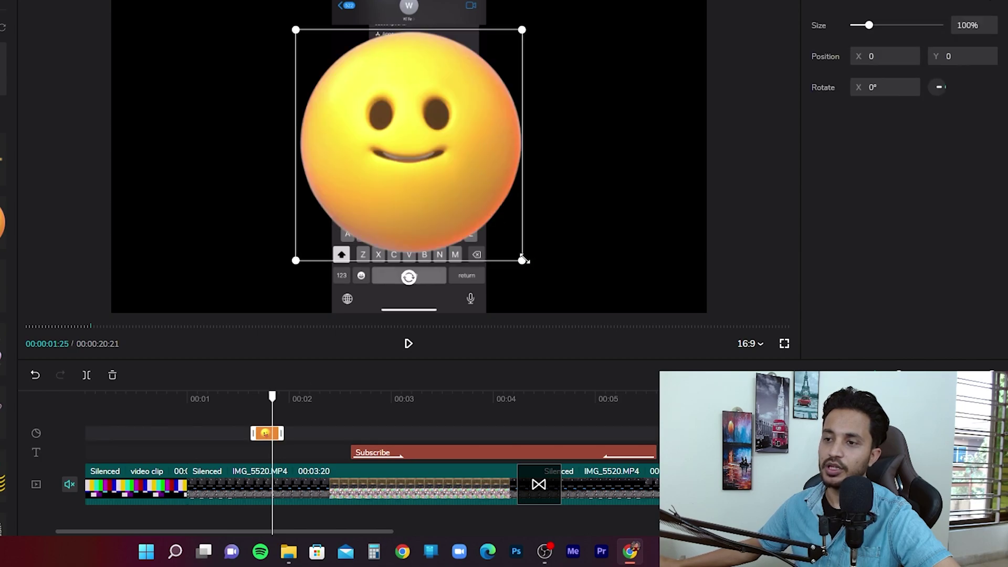
left_click_drag(522, 260, 212, 103)
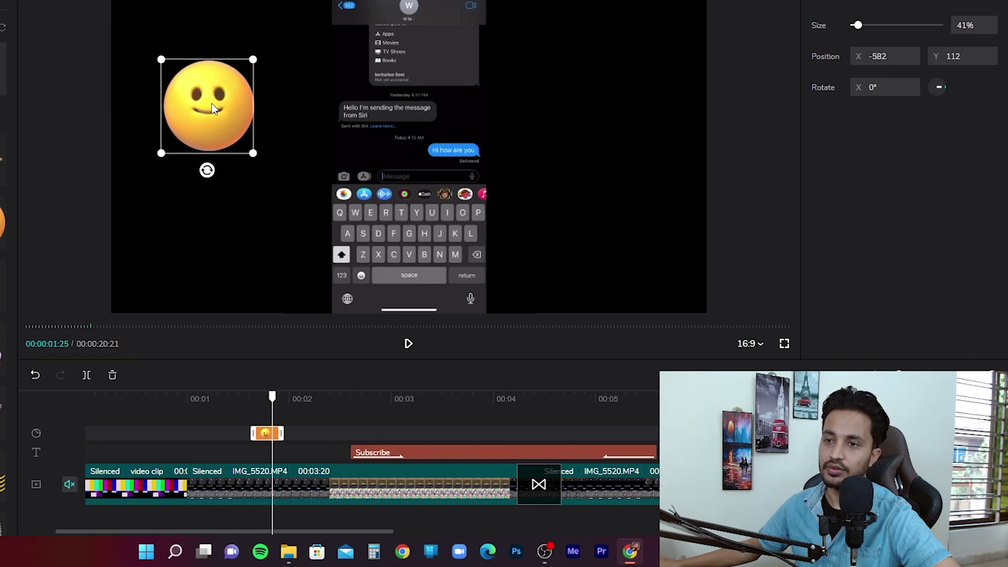
Step: Extend the emoji sticker's end to slightly past the 00:02 mark, playing the section before and after the change
left_click(231, 409)
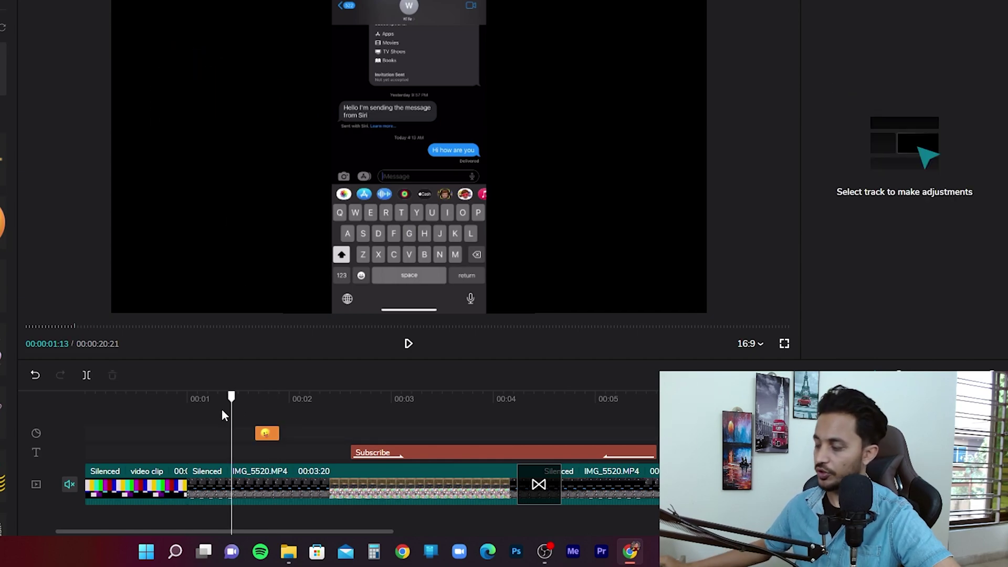
key("space")
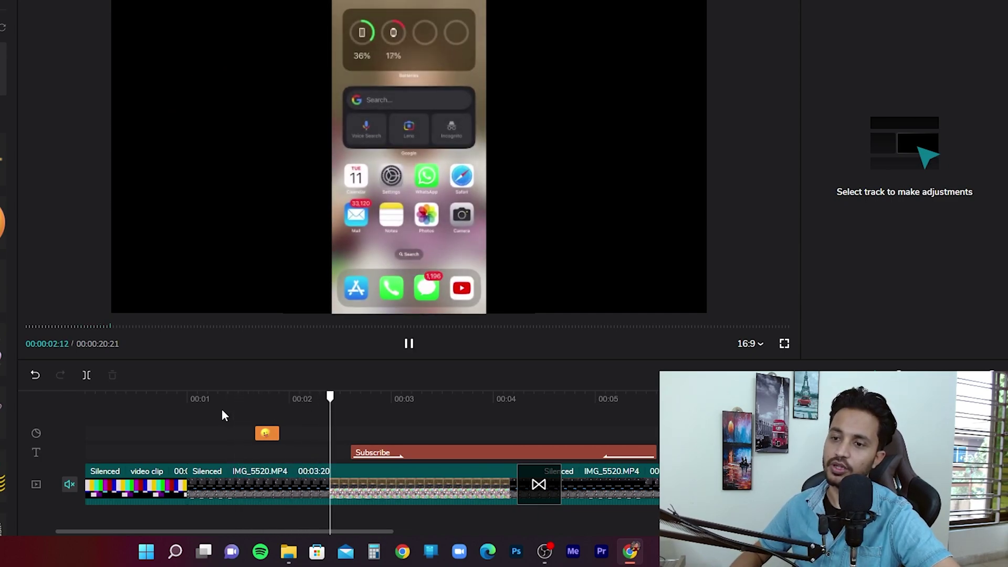
key("space")
left_click(276, 435)
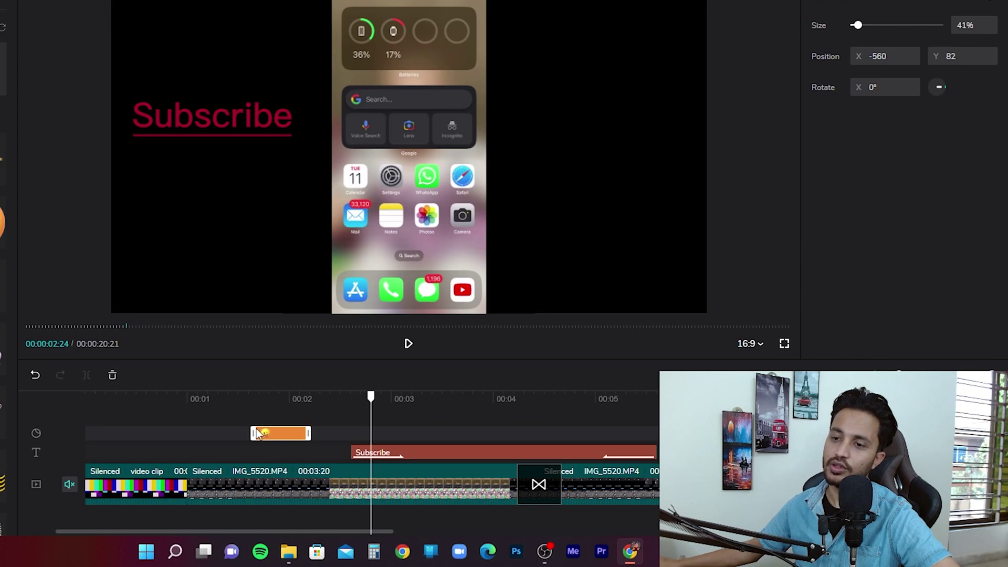
left_click(213, 418)
key("space")
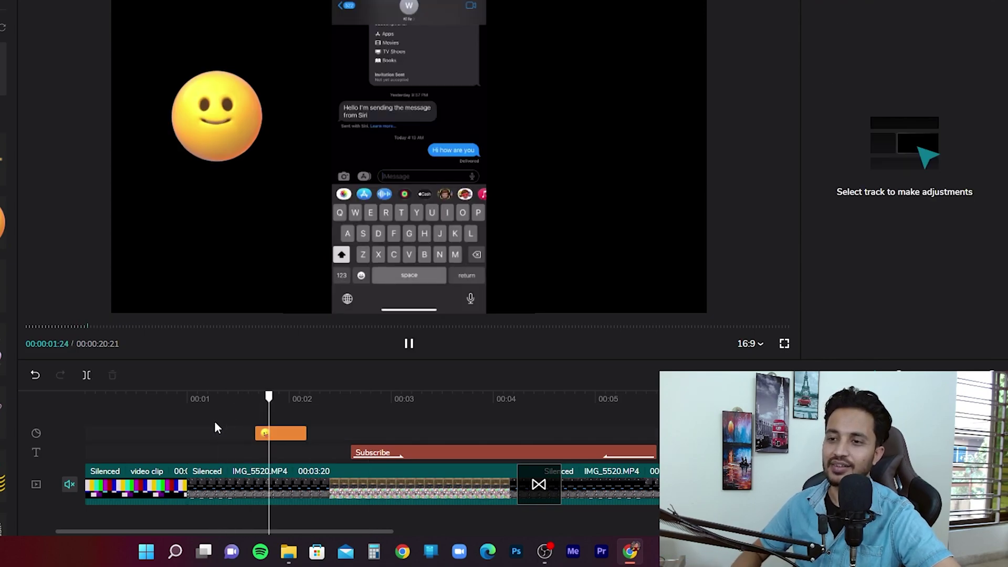
key("space")
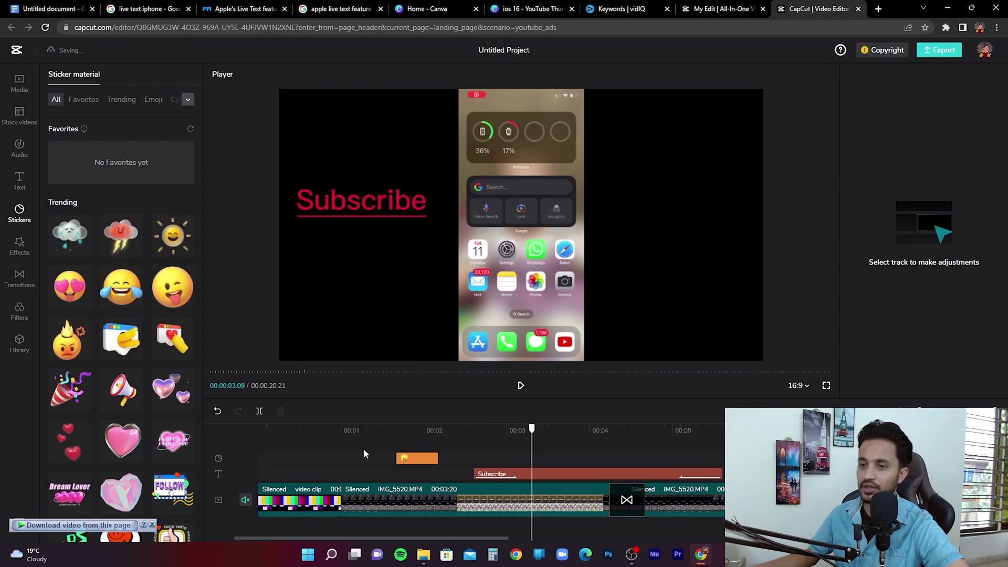
Step: Add the trending Rippling effect to the timeline over the first IMG_5520.MP4 clip after the intro
left_click(20, 249)
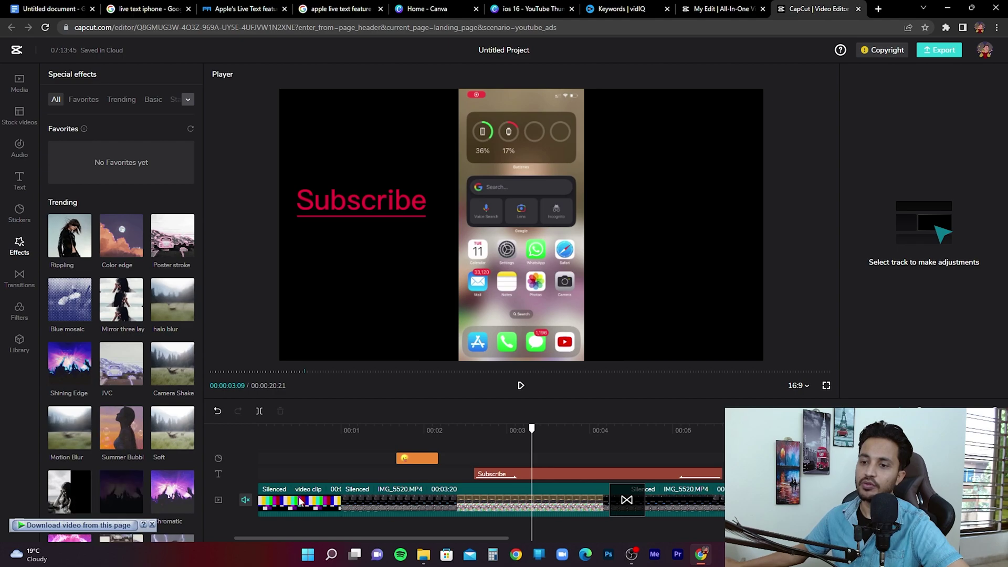
left_click(377, 494)
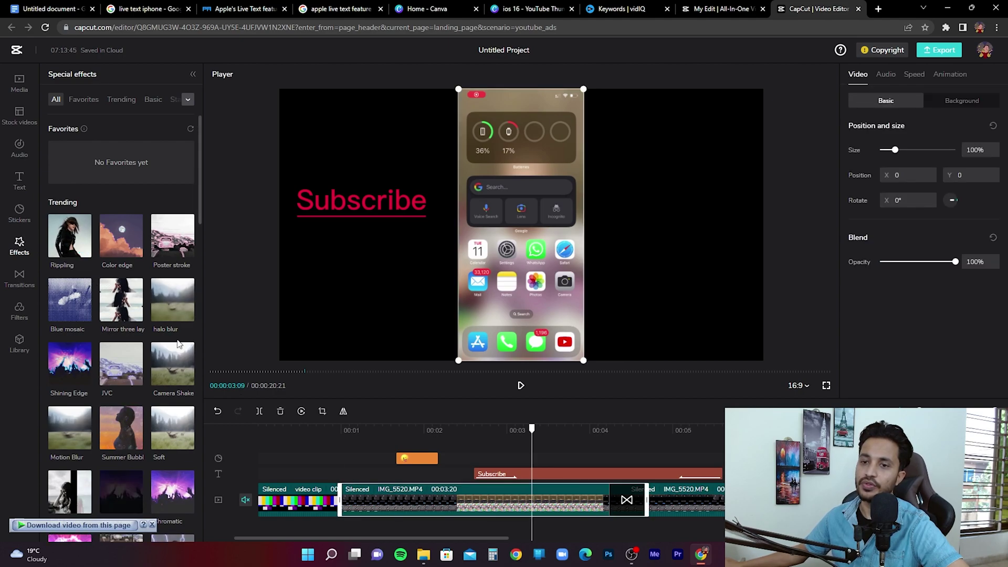
mouse_move(67, 235)
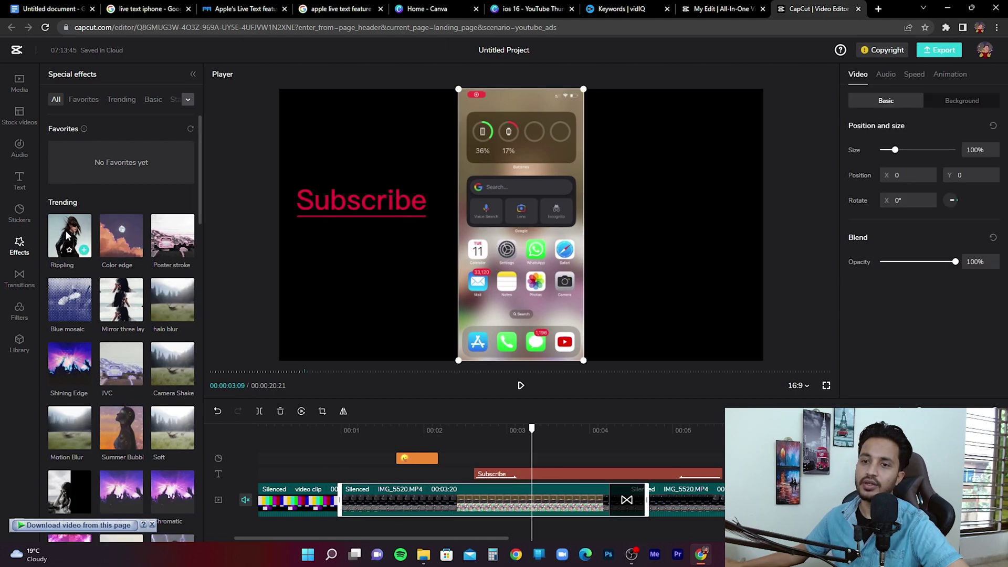
left_click_drag(67, 235, 388, 482)
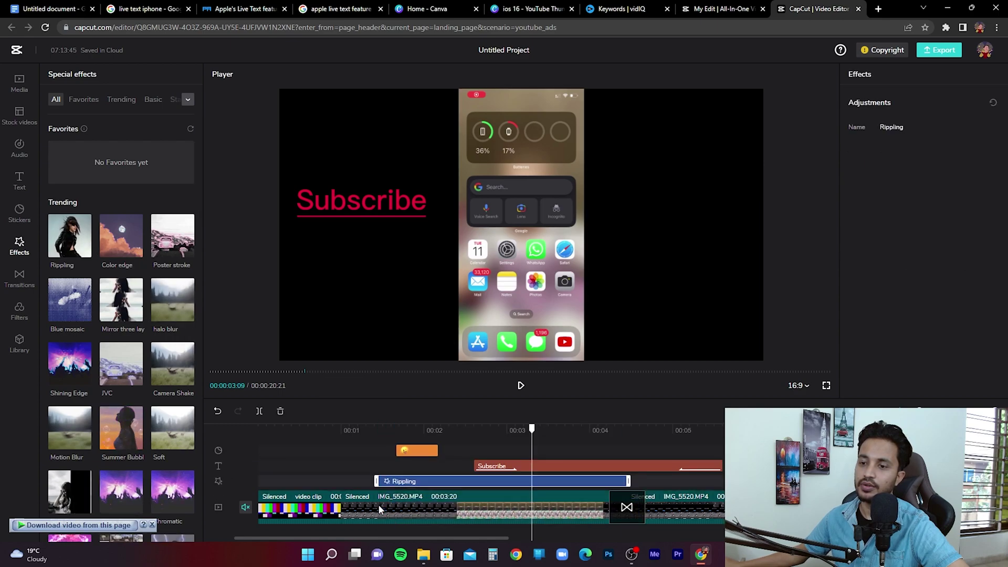
Step: Play the Rippling section from about 00:01, and delete the Rippling effect from the timeline
left_click(345, 428)
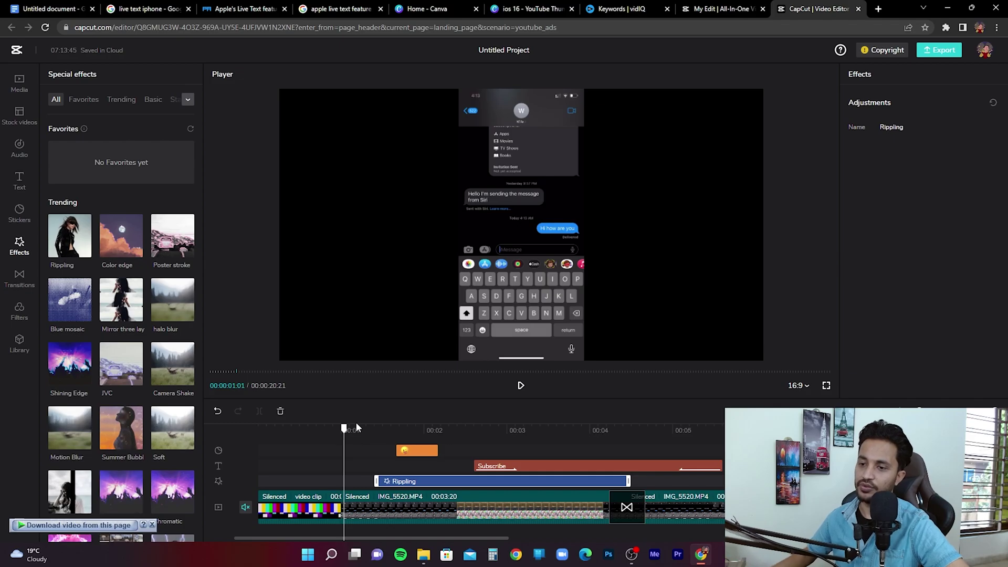
key("space")
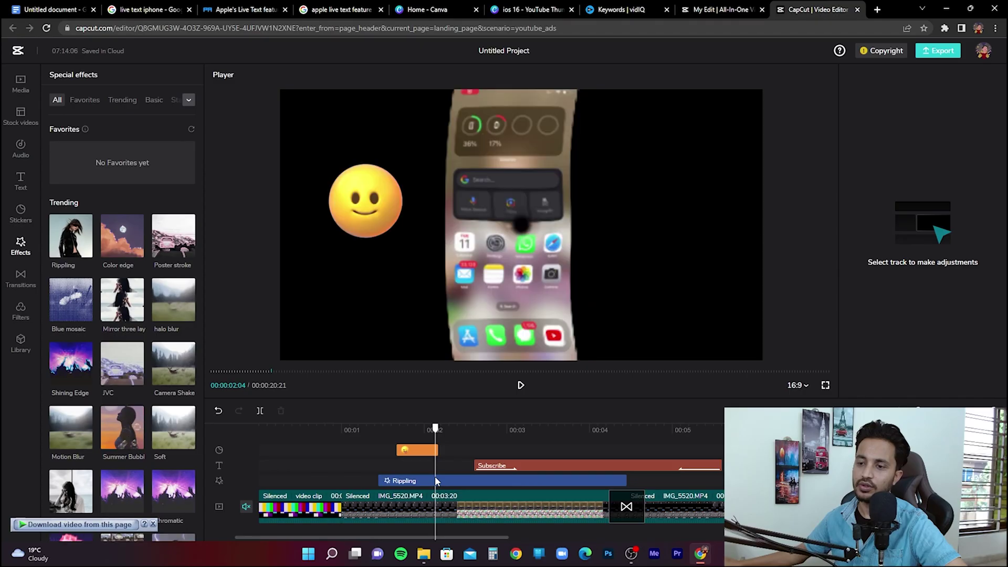
left_click(435, 481)
key("Delete")
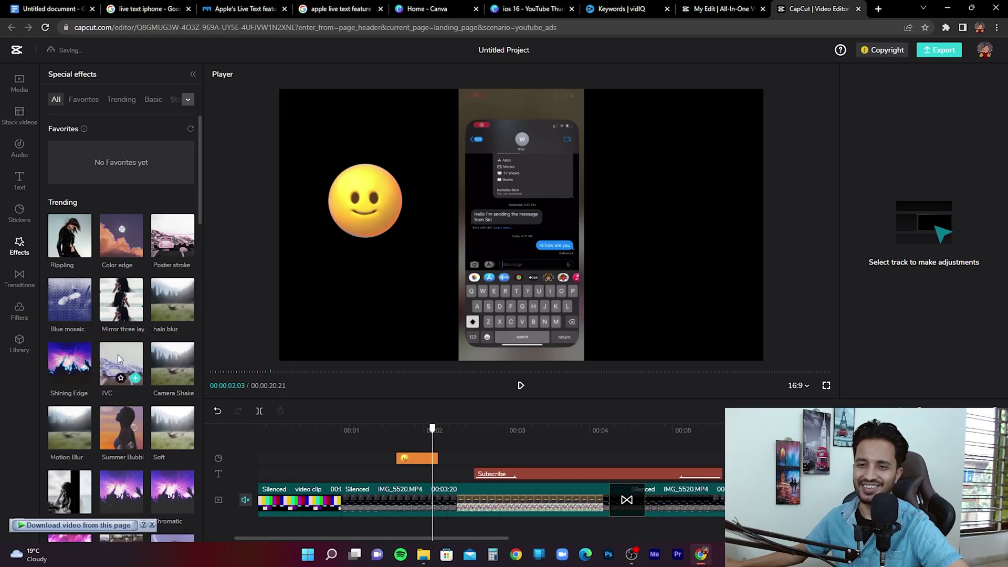
Step: Add the Photo Booth filter from the Life category and move it to start at about the 00:05 mark
left_click(19, 311)
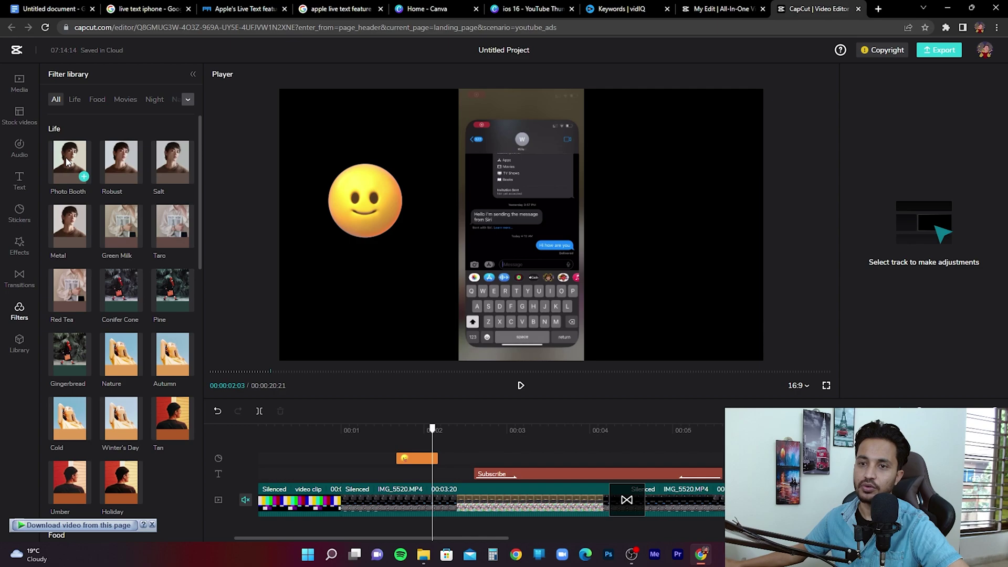
left_click(84, 177)
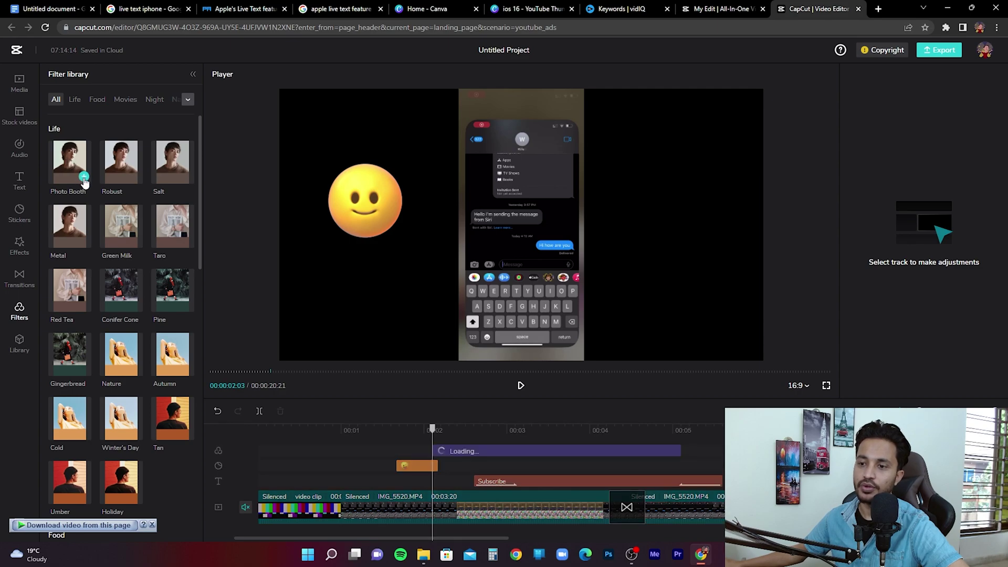
left_click_drag(459, 455, 727, 450)
left_click(381, 454)
Step: Play the section covered by the Photo Booth filter and shift the filter's start further along the timeline
left_click(652, 431)
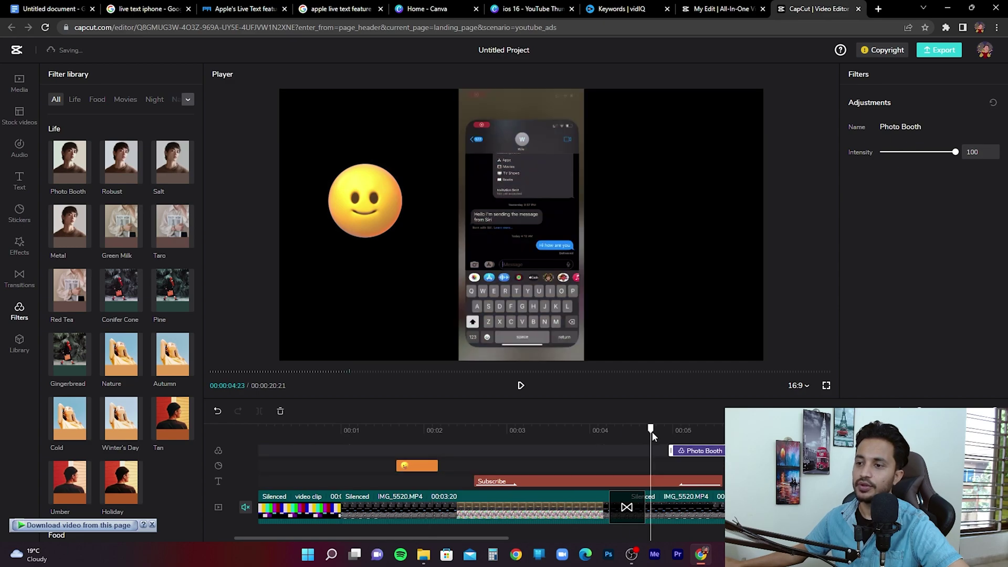
key("space")
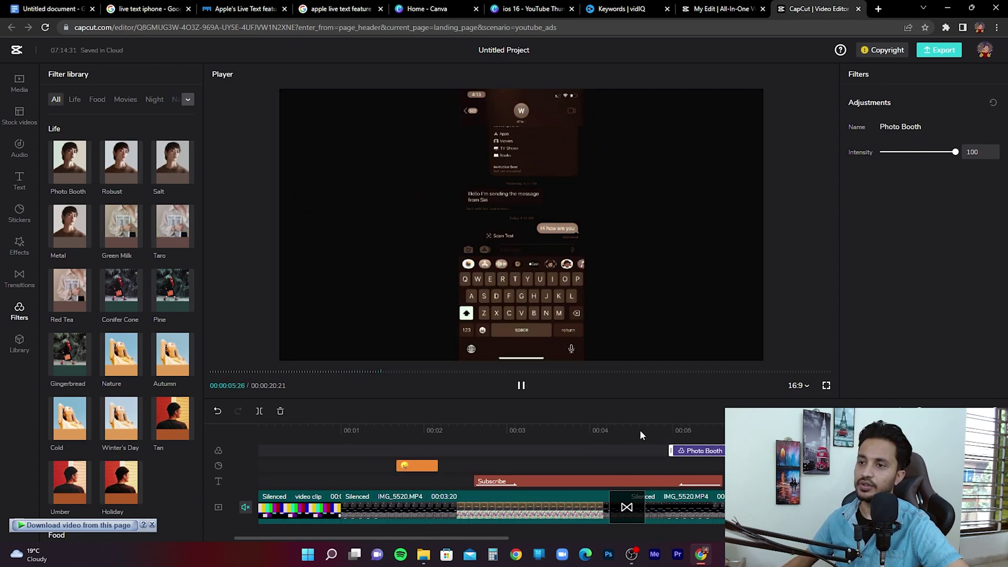
key("space")
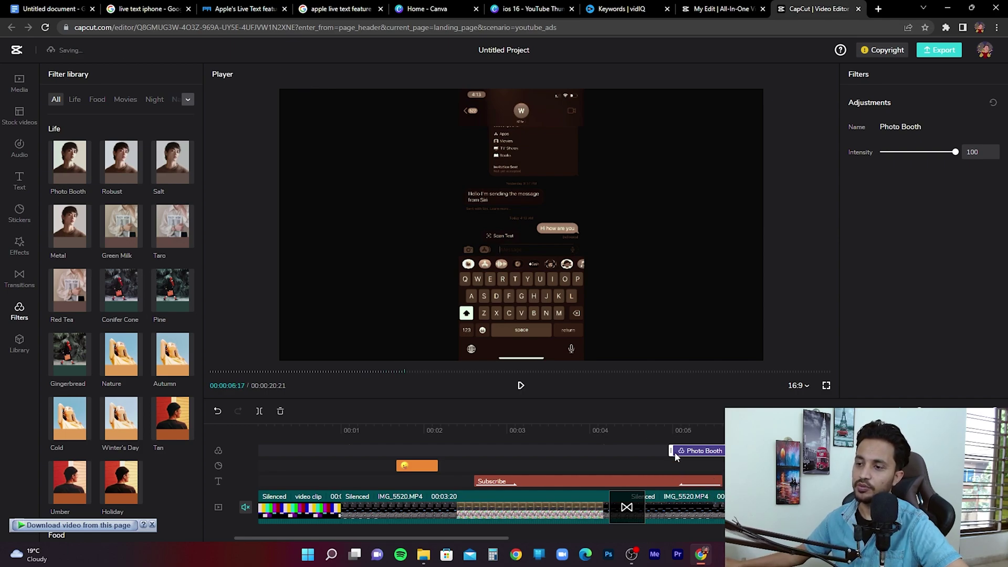
left_click_drag(668, 449, 690, 445)
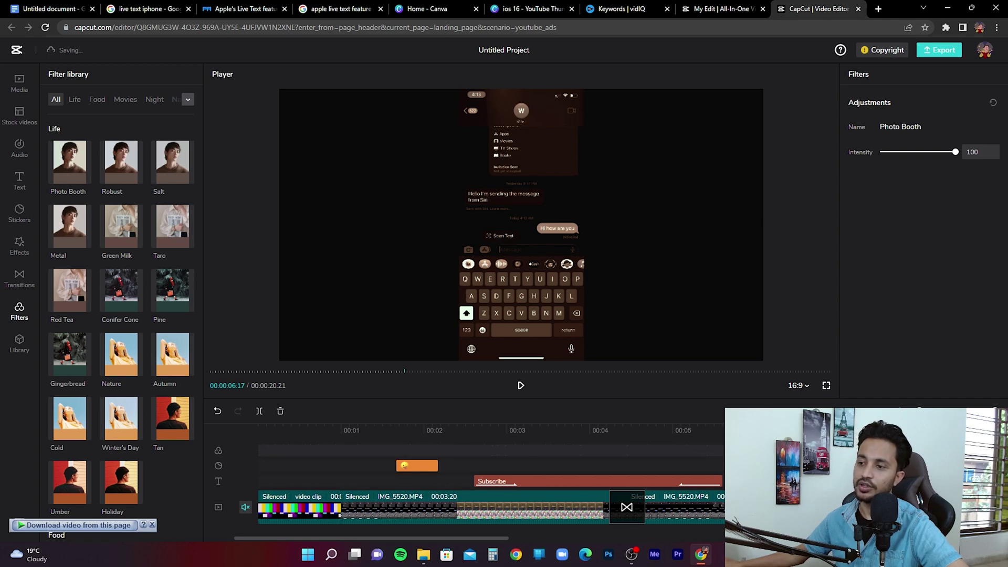
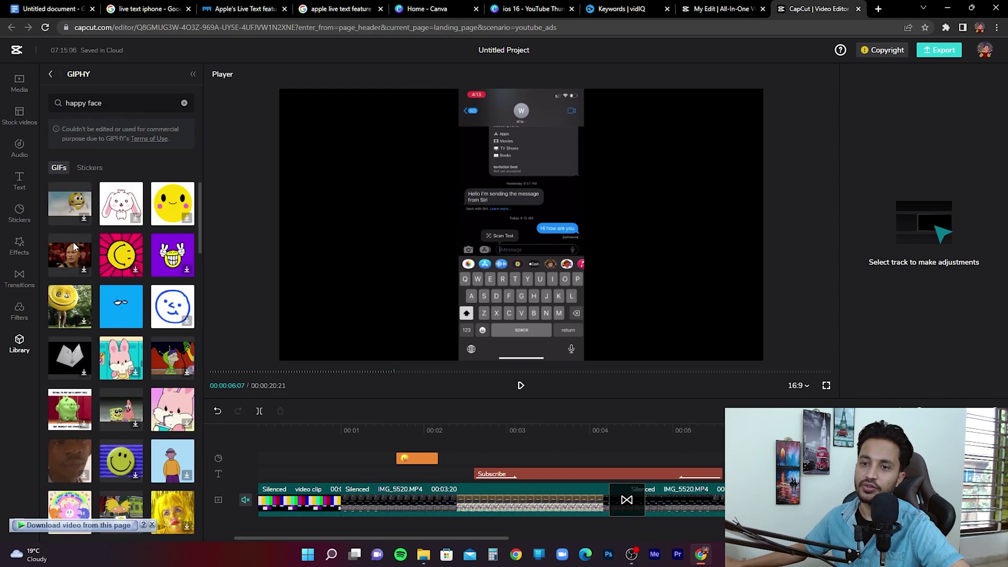
Step: Add the Happy The Rock GIF from the GIPHY happy face results after the first IMG_5520.MP4 clip, and play the sequence
left_click(85, 270)
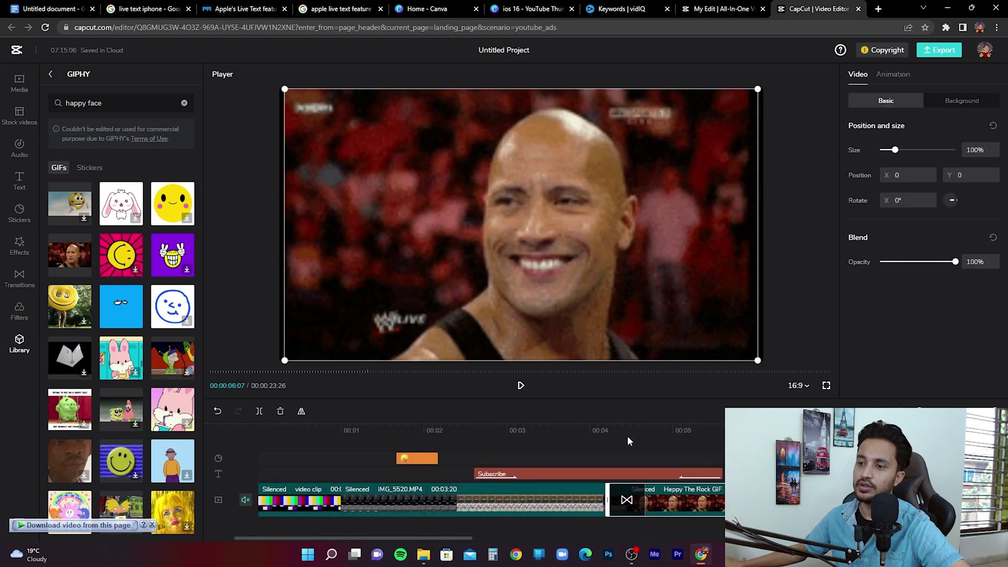
left_click(532, 433)
key("space")
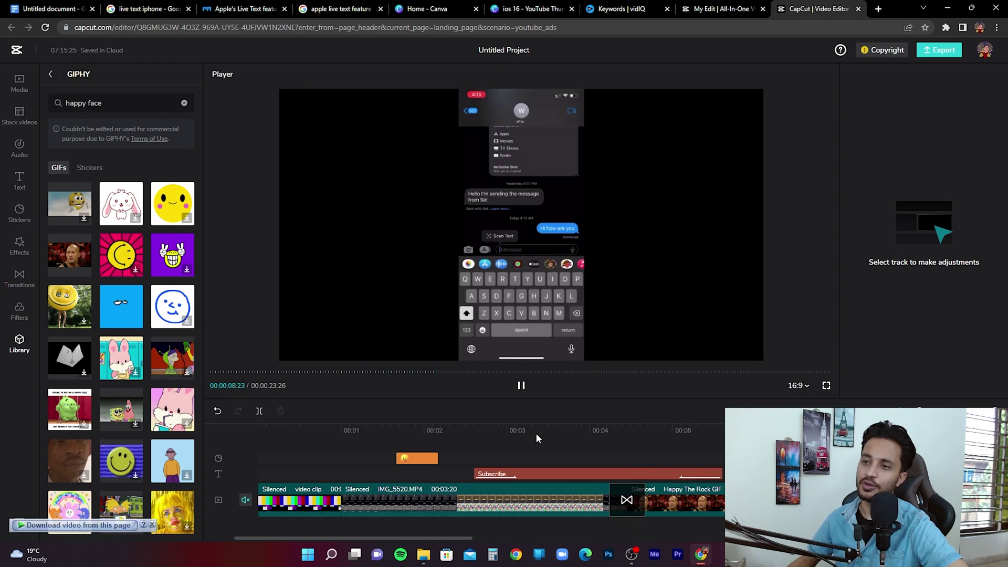
key("space")
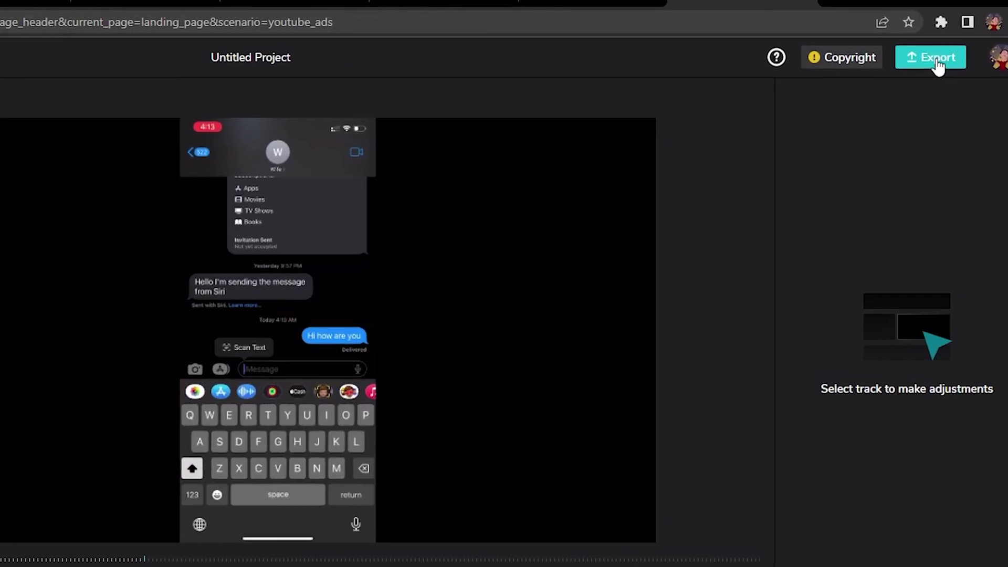
Step: Open the video's export settings, try the 4k resolution, and set the resolution to 1080p
left_click(934, 57)
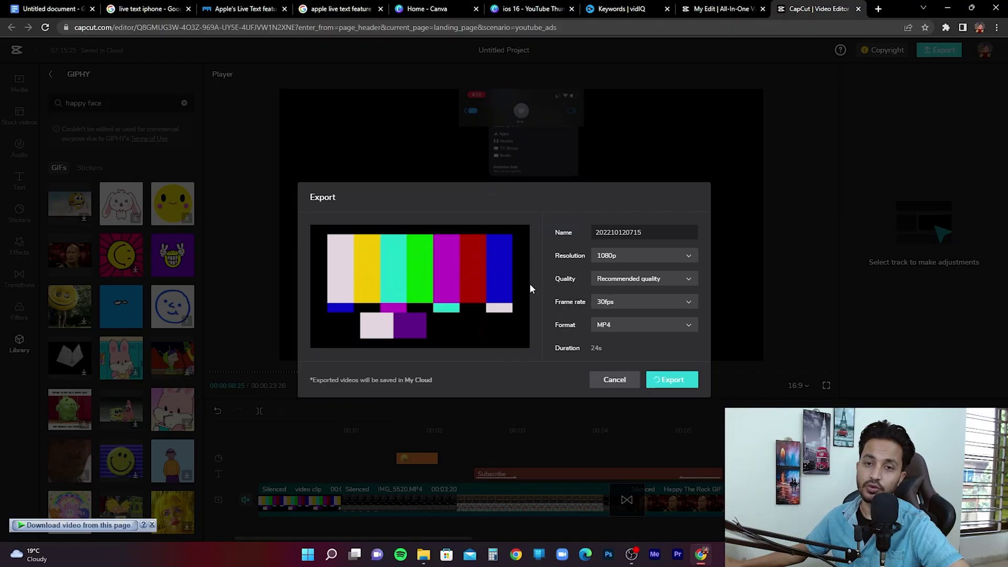
left_click(641, 260)
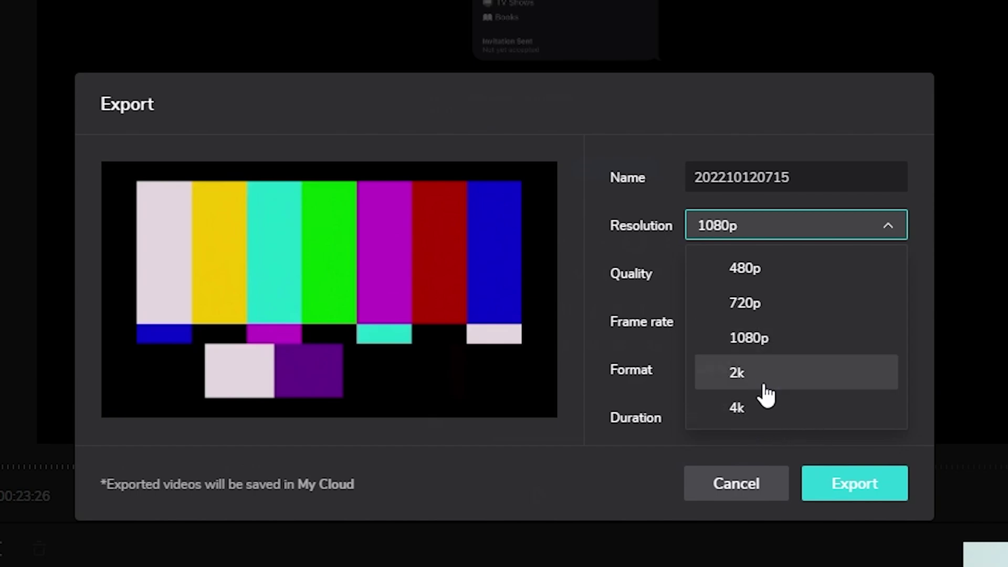
left_click(767, 411)
left_click(760, 229)
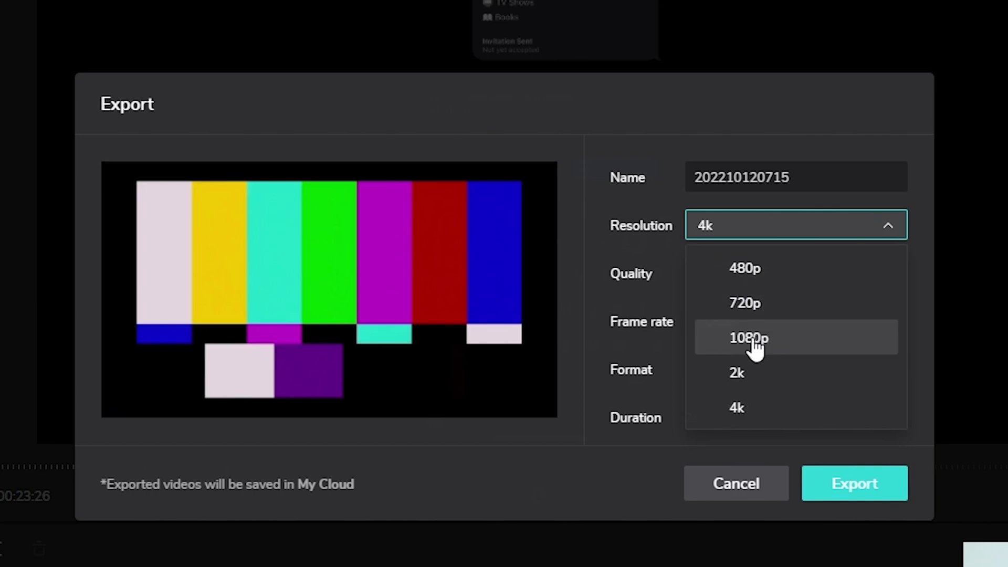
left_click(756, 342)
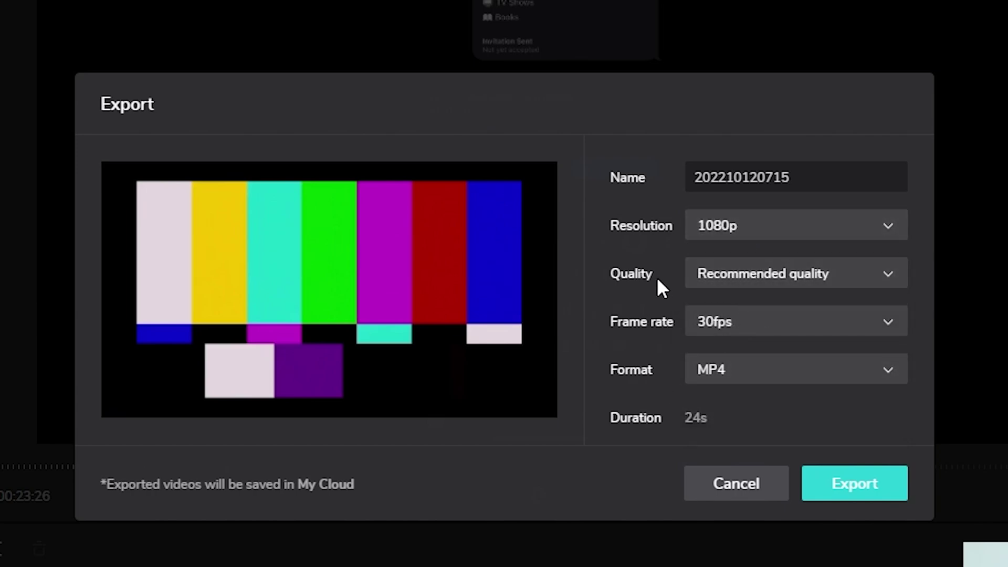
Step: Export the video with Recommended quality, a 60fps frame rate and the MP4 format
left_click(777, 278)
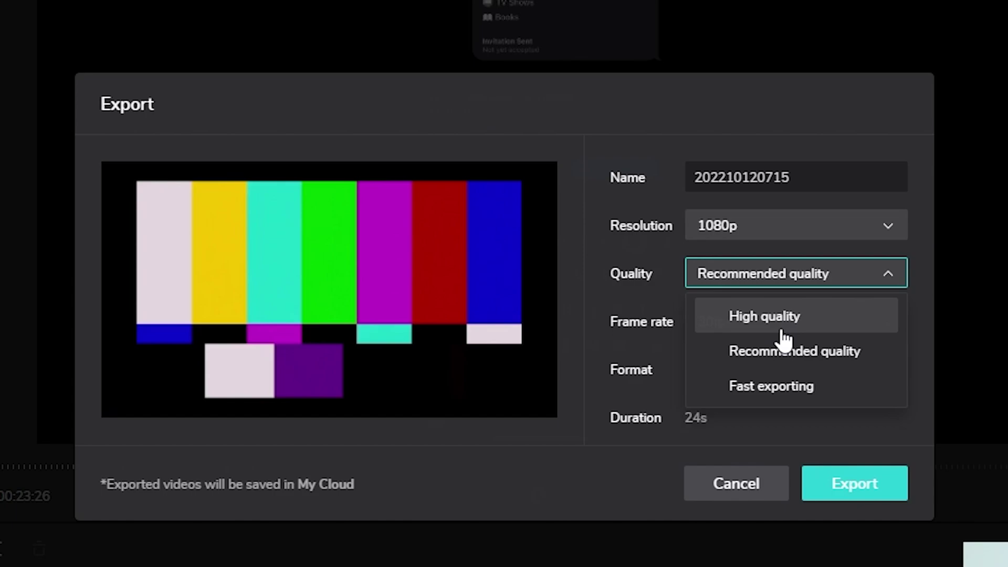
left_click(779, 417)
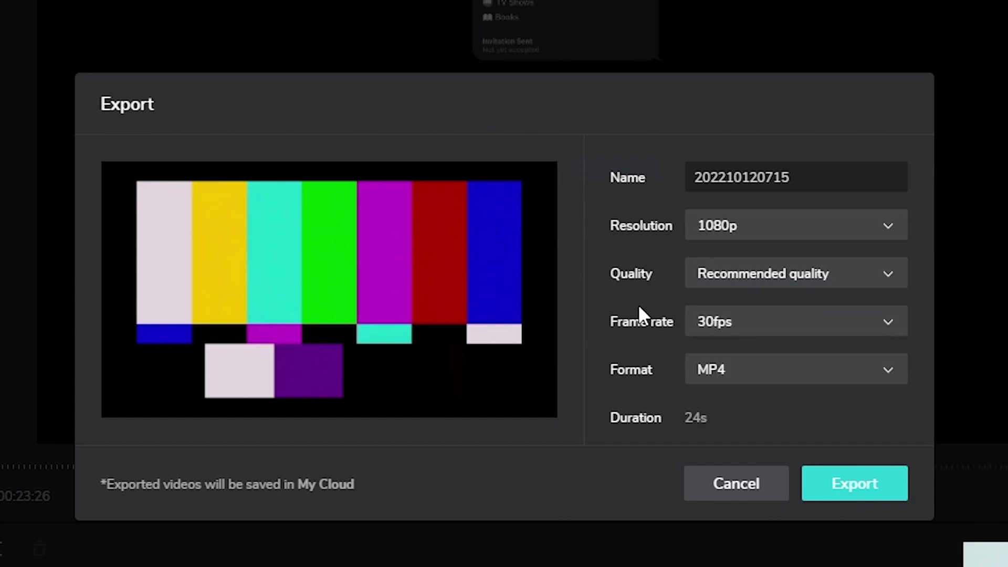
left_click(724, 331)
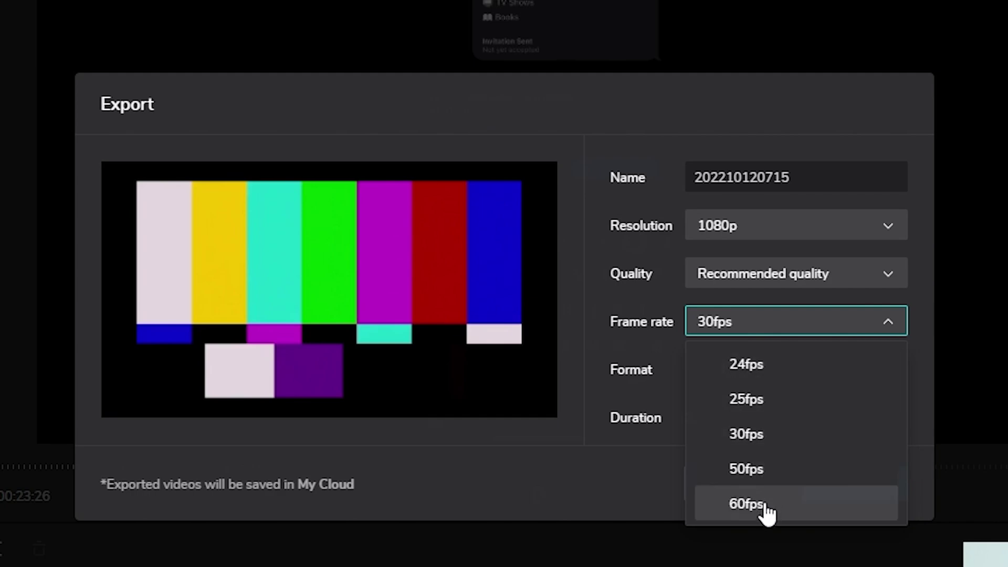
left_click(742, 491)
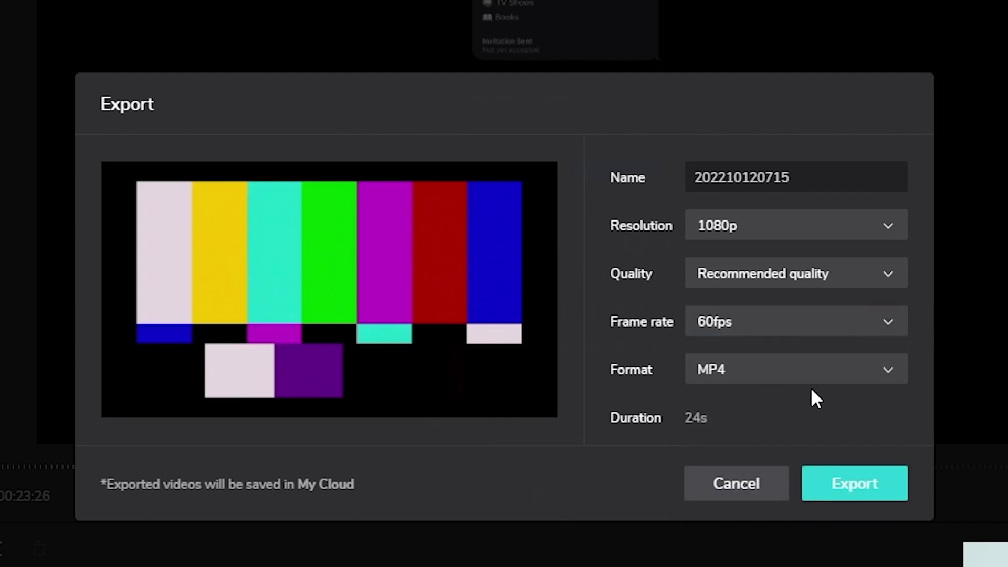
left_click(777, 379)
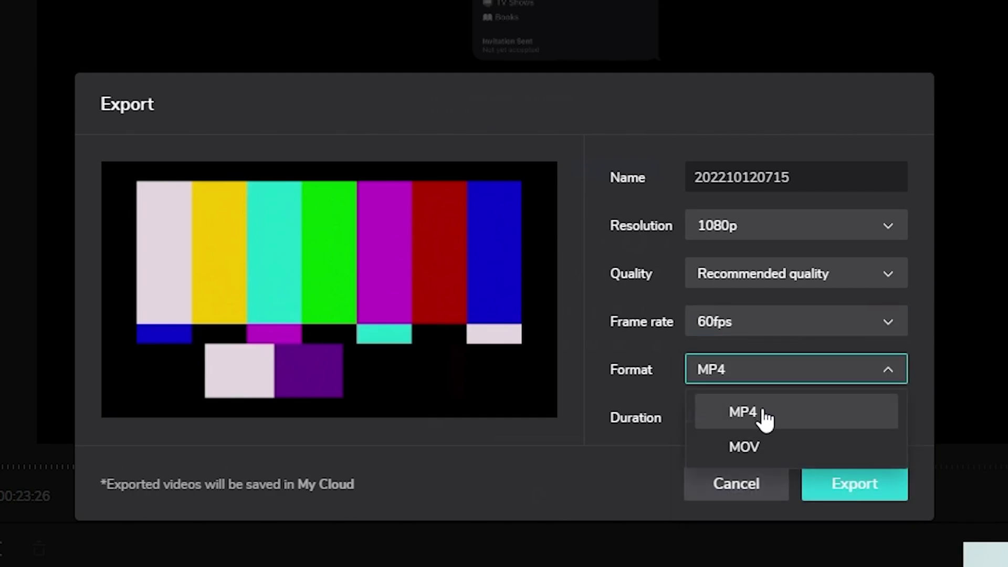
left_click(566, 355)
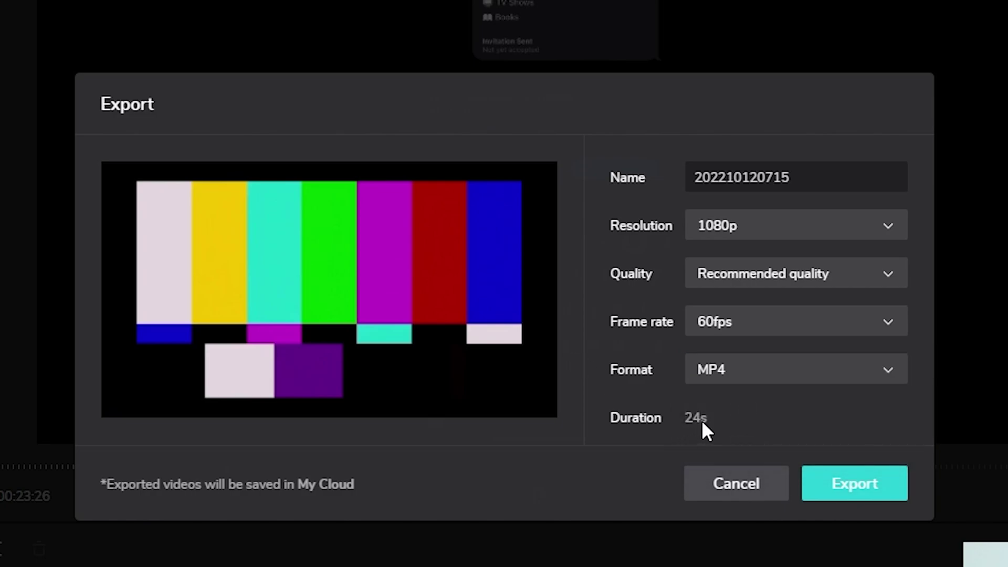
left_click(877, 497)
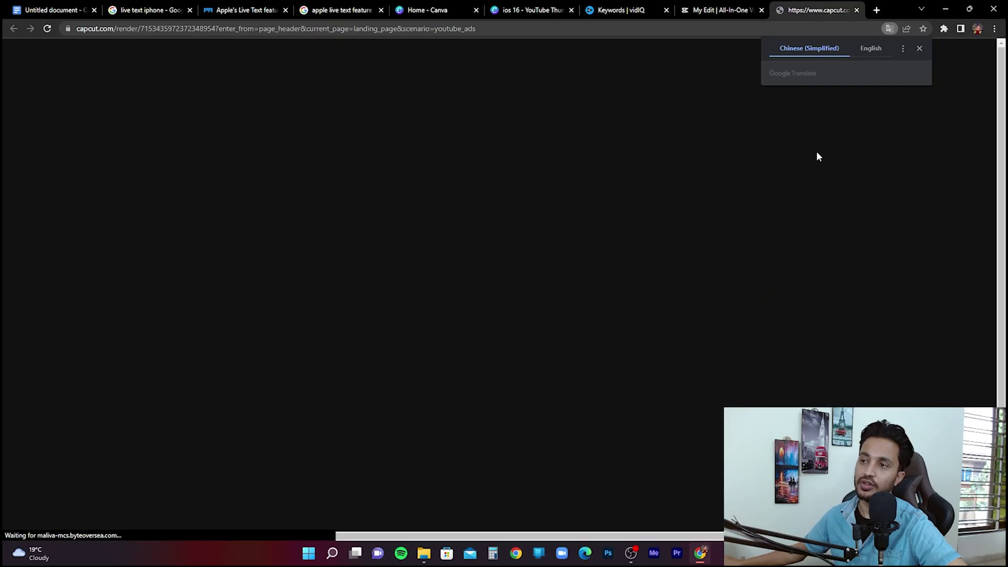
Step: Dismiss the page translation offer, play the exported 202210120715.mp4 and open its download option
left_click(919, 48)
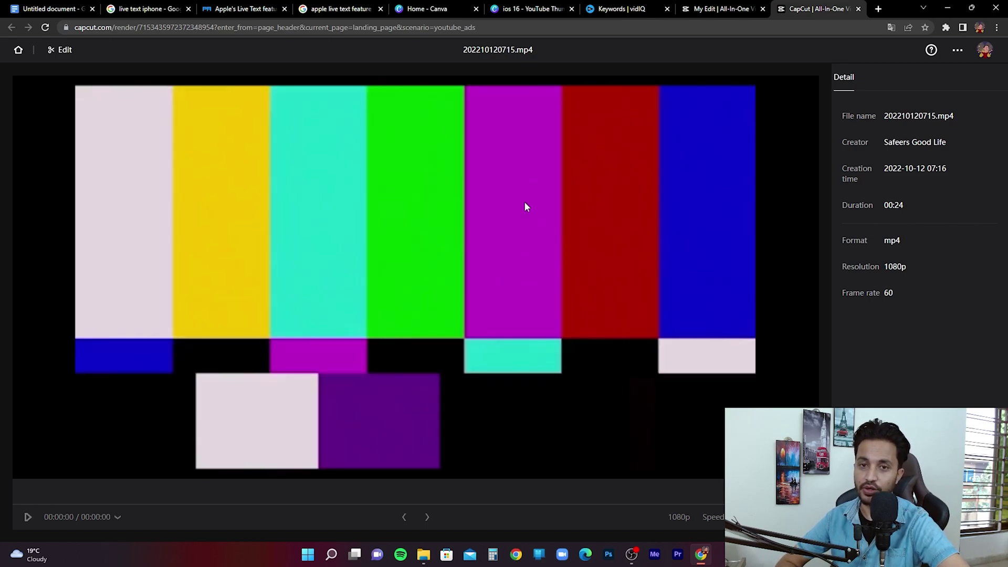
double_click(525, 204)
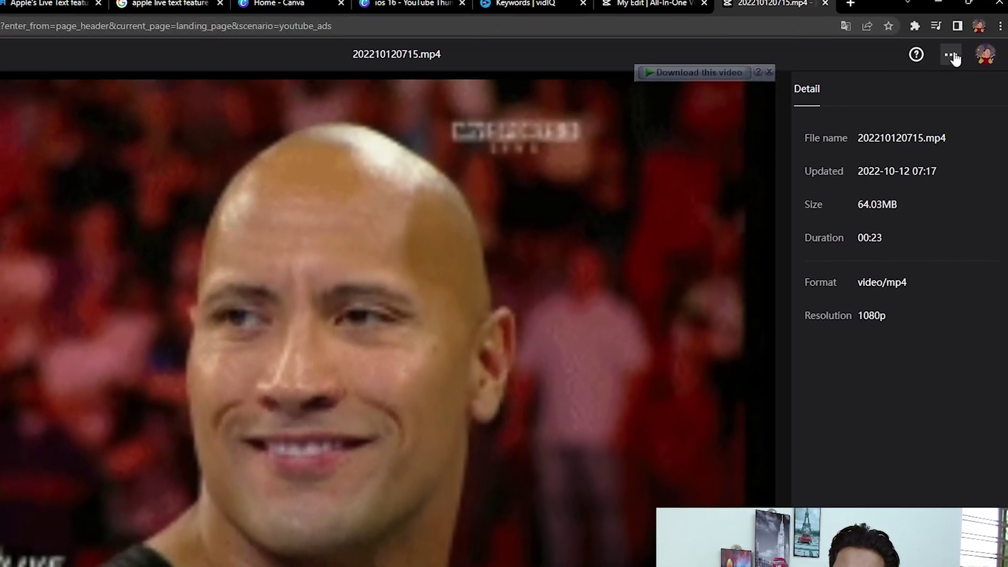
left_click(952, 55)
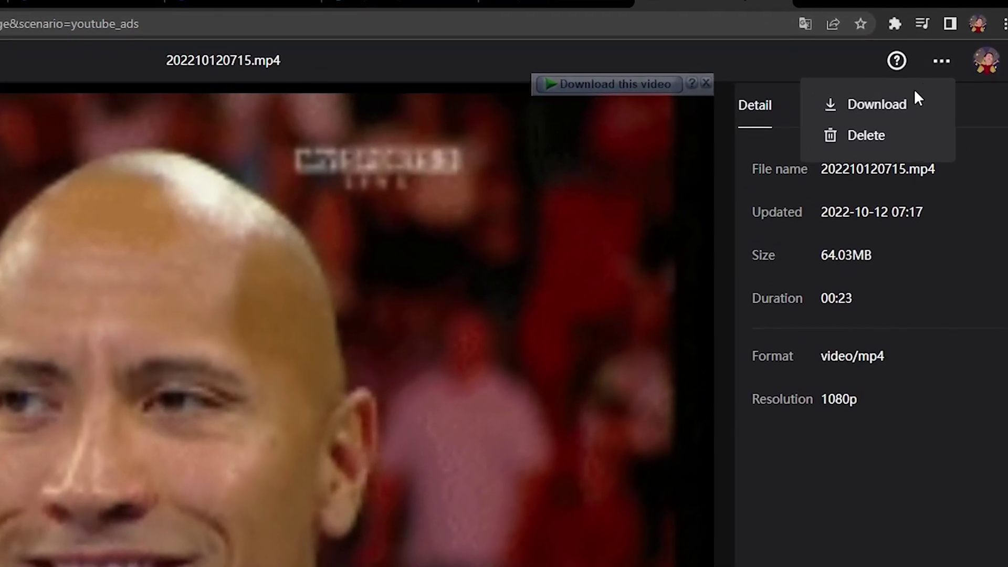